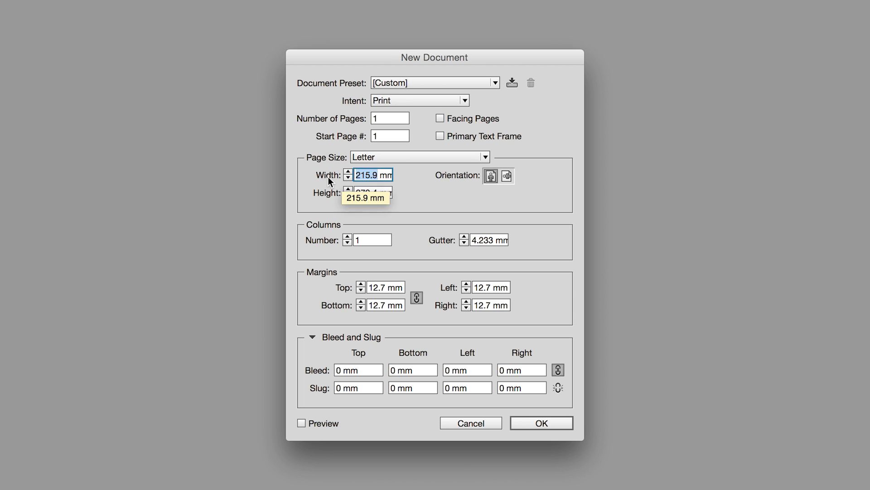
Create a 594 × 420 mm landscape document with 12 columns and 11 mm margins on all sides.
type("594")
key("Tab")
type("4")
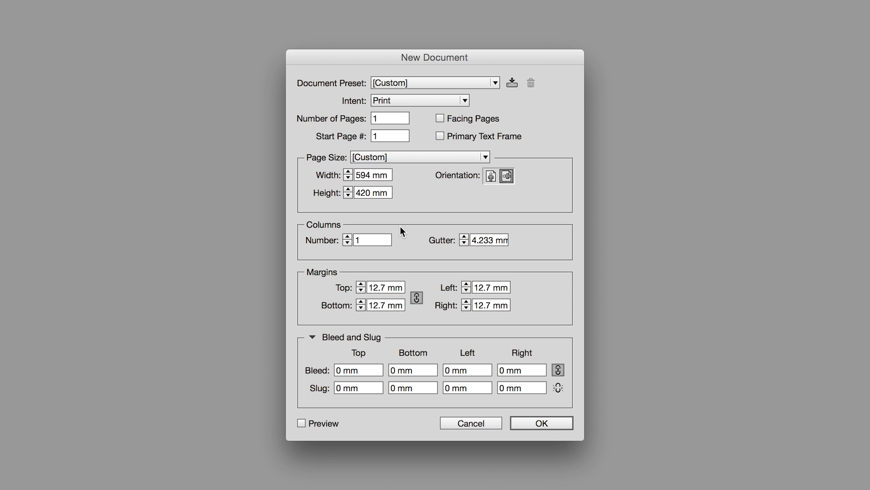
left_click(361, 308)
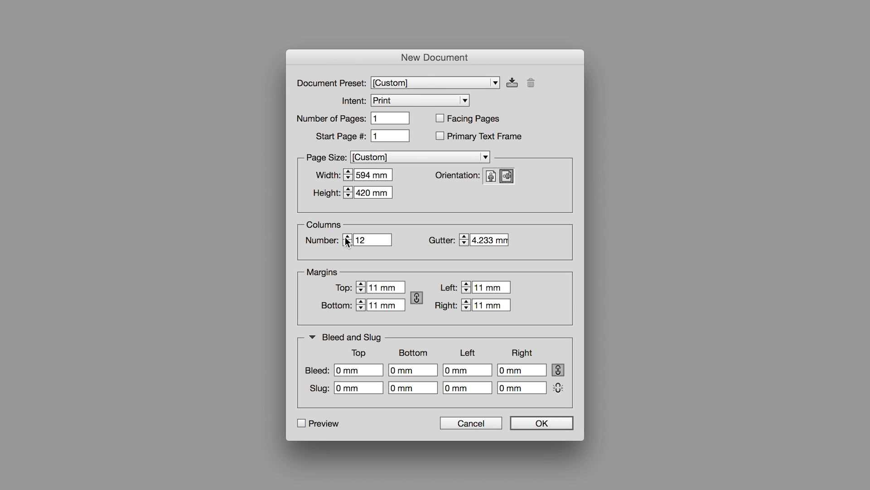
left_click(540, 423)
Draw a tall text frame at the page's third column and insert a table with 32 body rows and 2 columns.
left_click_drag(170, 79, 216, 451)
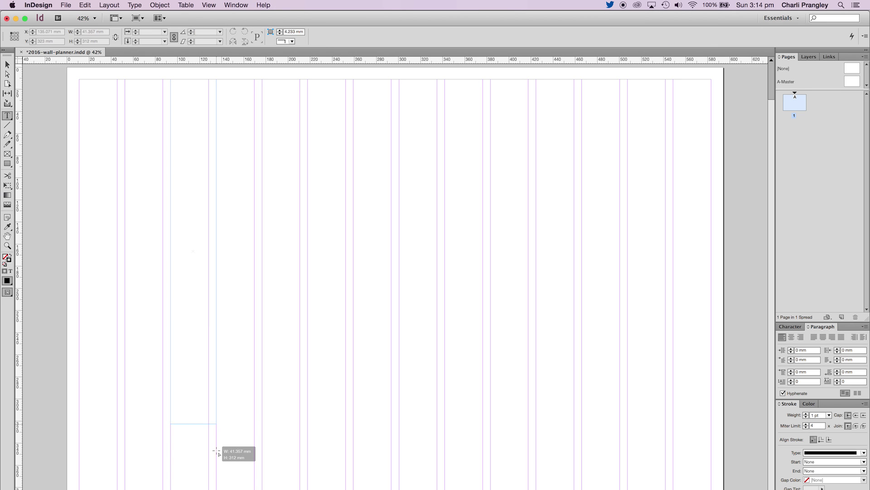
left_click(186, 5)
left_click(196, 16)
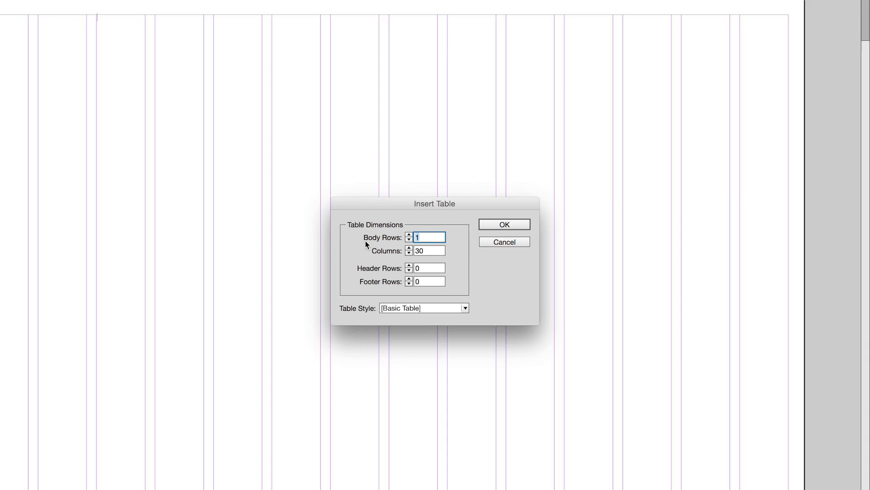
type("32")
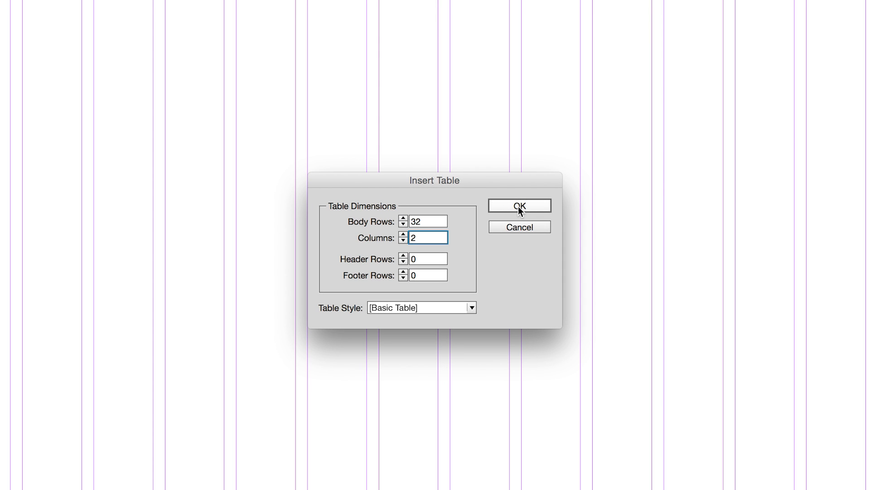
left_click(518, 206)
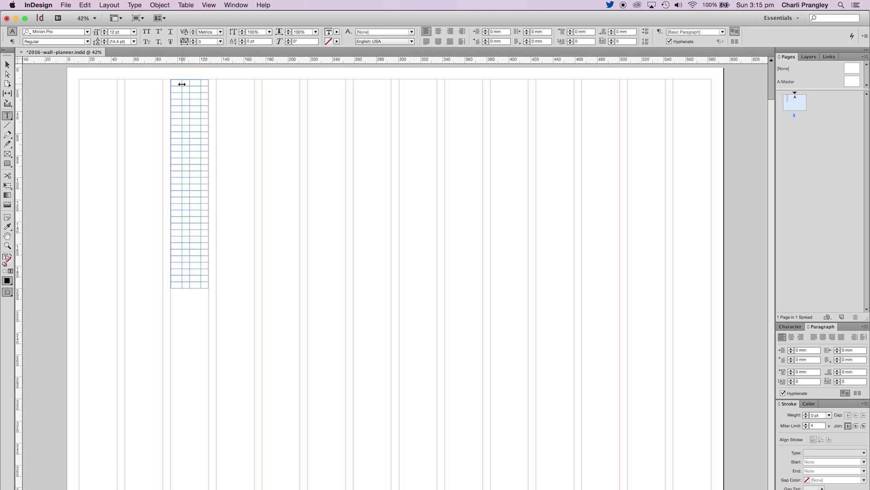
Select the whole table and set the minimum row height to 12.4 mm.
left_click_drag(182, 85, 216, 309)
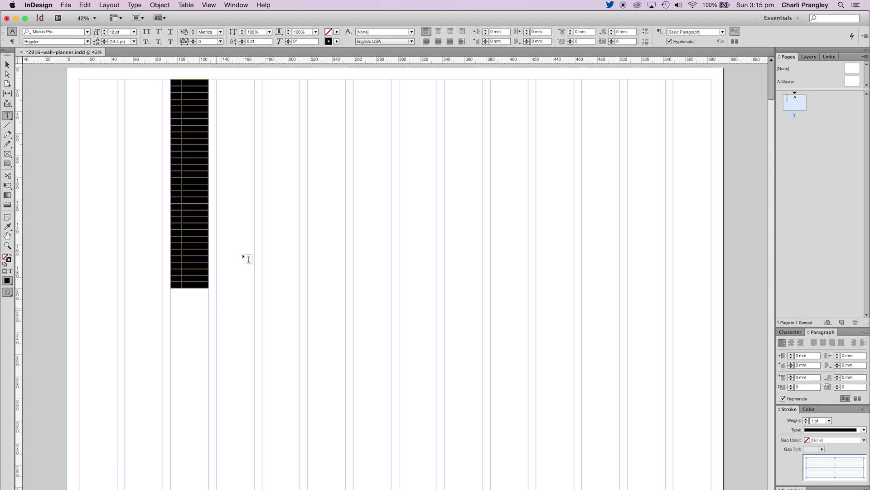
left_click(495, 32)
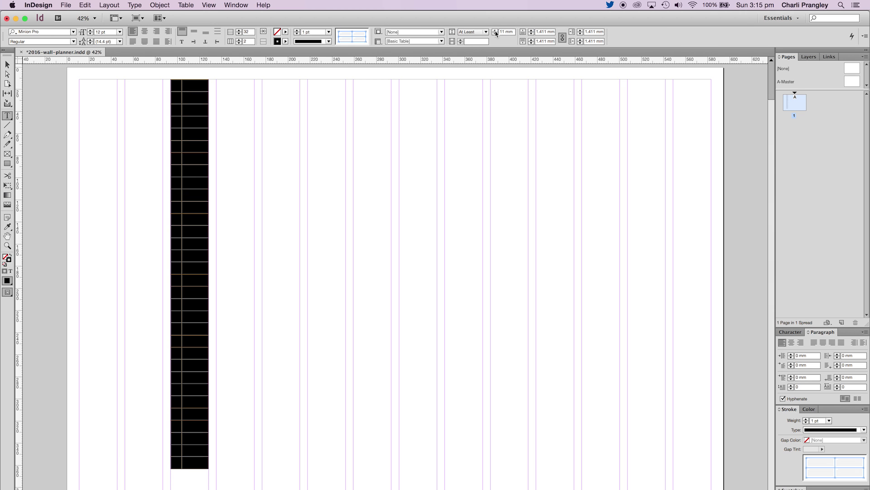
key("Tab")
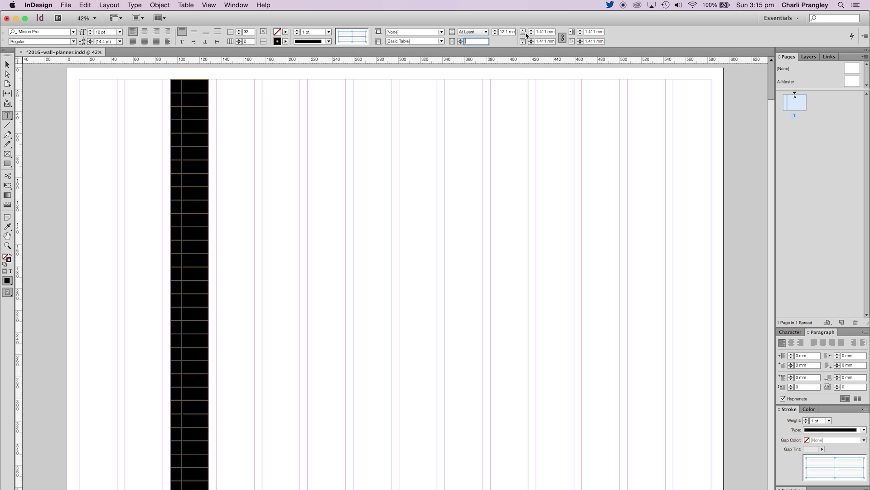
key("BackSpace")
type("2")
key("Tab")
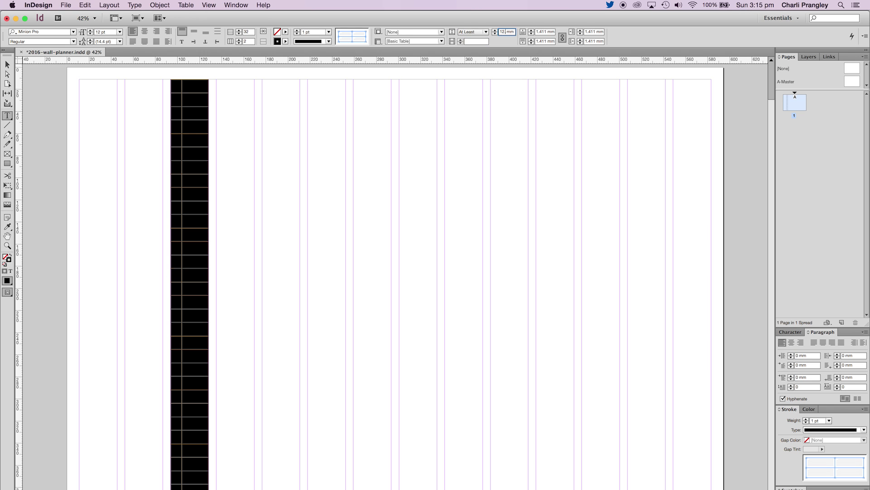
key("Tab")
key("Up")
key("Tab")
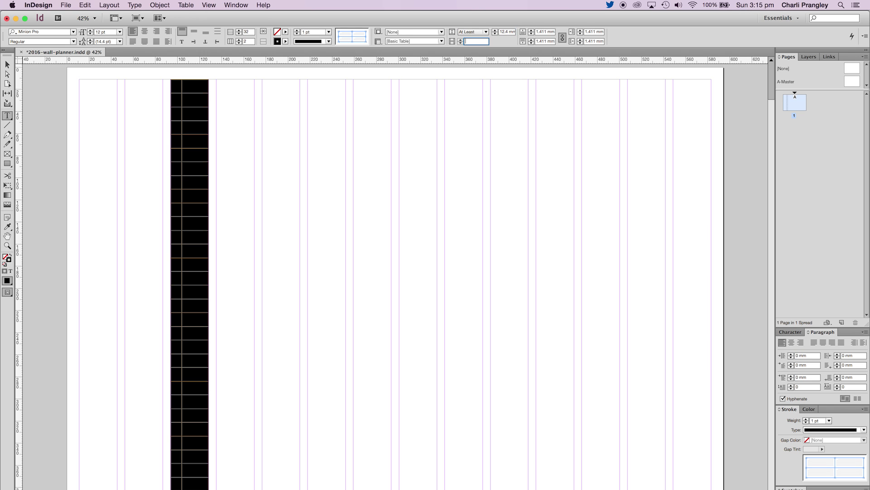
Merge the two cells of the table's top row into one heading cell.
left_click(196, 87)
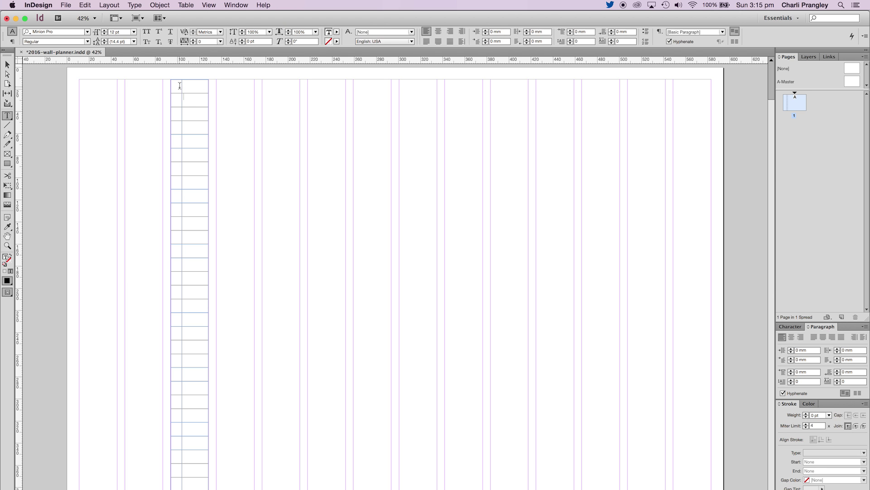
left_click_drag(180, 85, 177, 488)
right_click(202, 88)
left_click(222, 149)
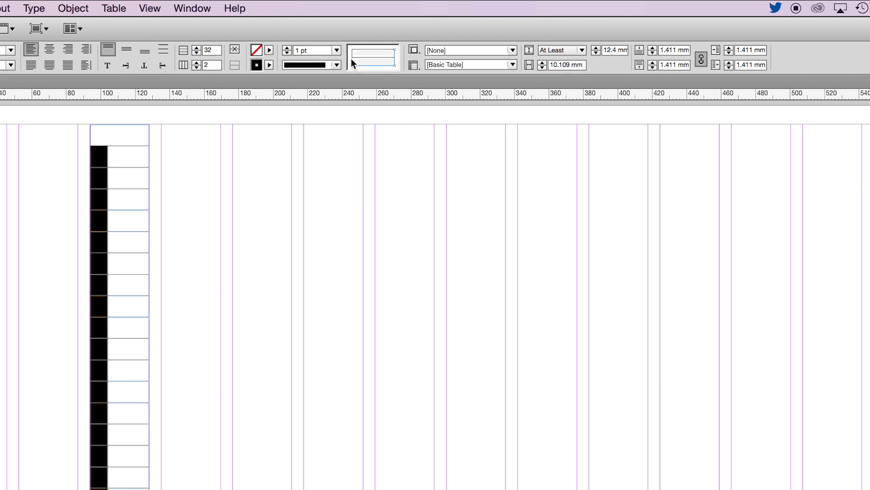
Remove the vertical divider between the two table columns by setting that edge's stroke colour to None.
left_click(351, 59)
left_click(270, 65)
left_click(177, 95)
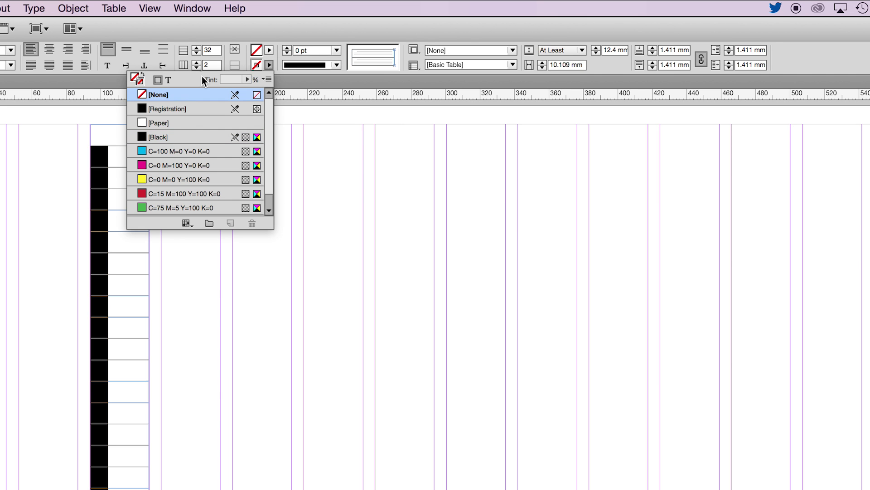
left_click(132, 149)
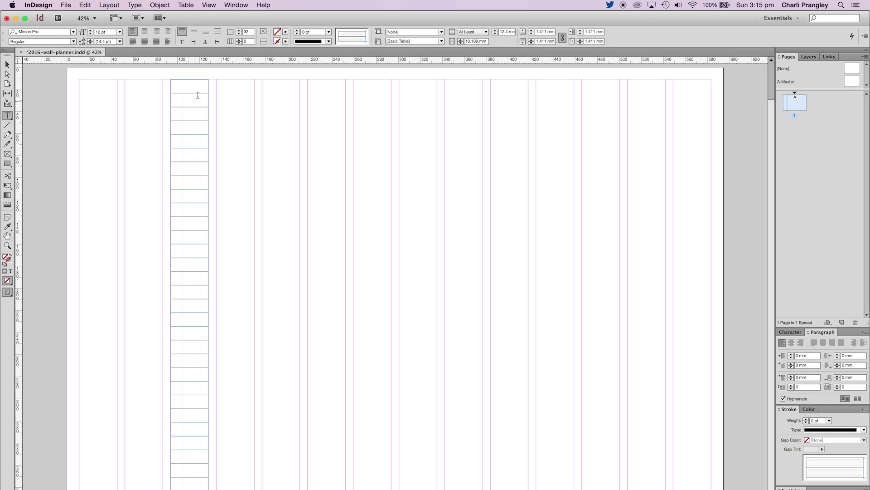
Enter JANUARY in the merged heading cell and centre it horizontally.
left_click(190, 88)
type("JANU")
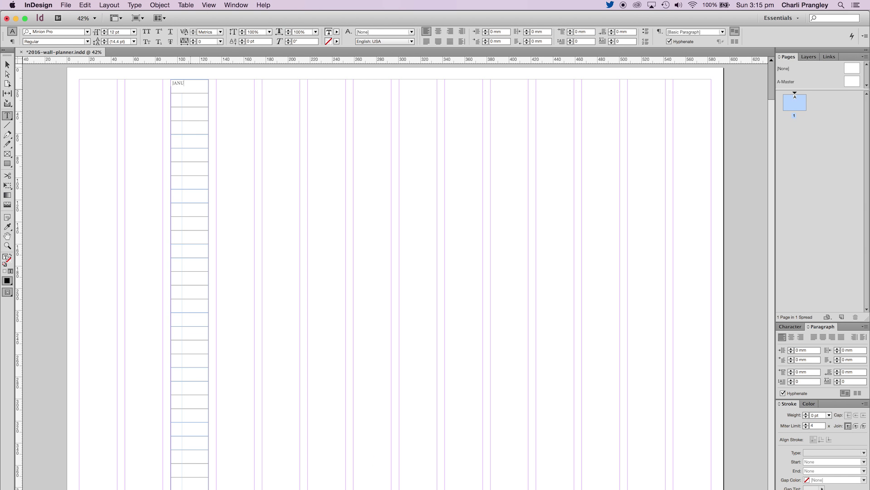
type("ARY")
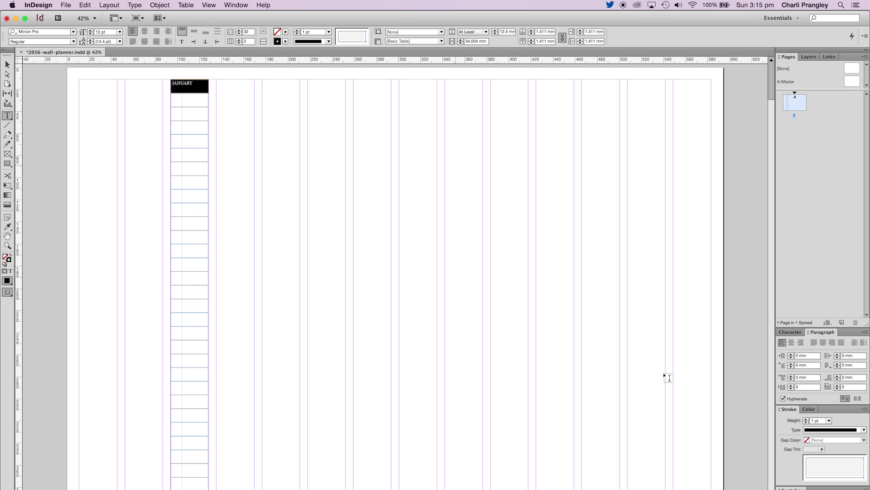
left_click(792, 341)
Set the JANUARY heading's font to Averta Semibold.
left_click(792, 332)
left_click_drag(810, 342, 780, 343)
type("avert")
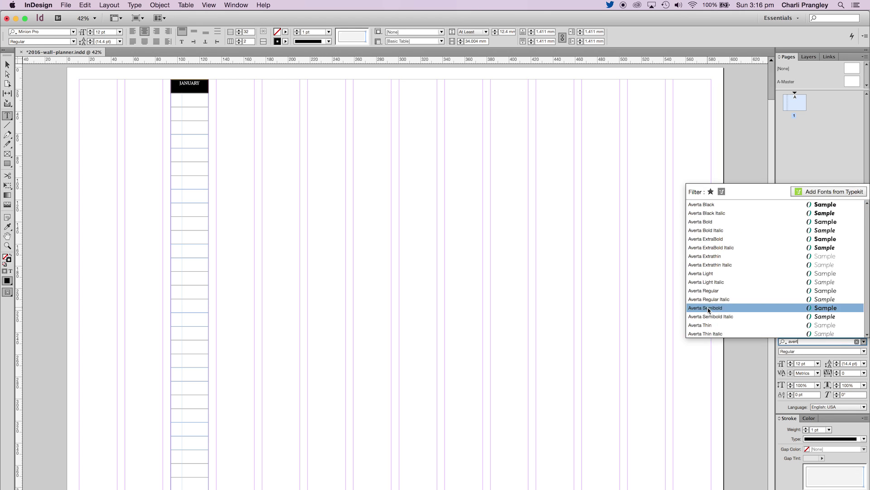
left_click(709, 309)
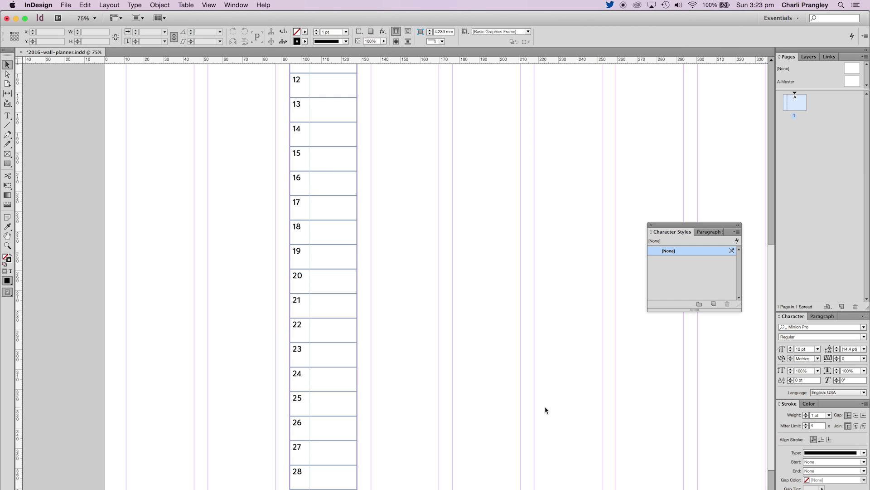
Select the column of date numbers and create a character style named "dates" from its formatting.
scroll(546, 409, "down", 2)
scroll(546, 409, "up", 12)
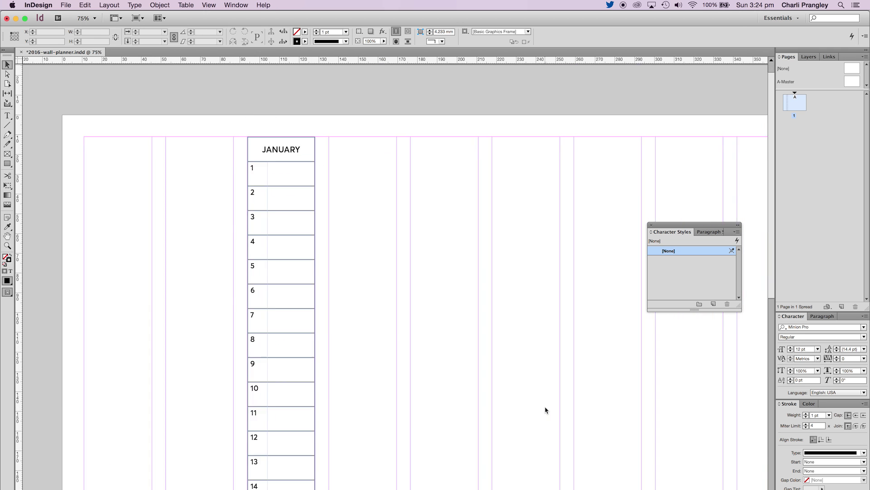
double_click(230, 115)
key("super+minus")
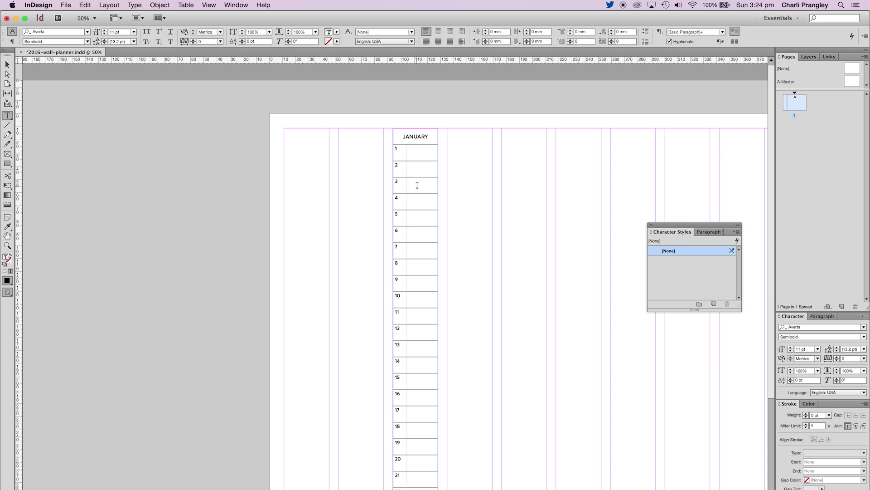
left_click_drag(326, 80, 327, 489)
left_click(713, 304)
double_click(671, 264)
type("dates")
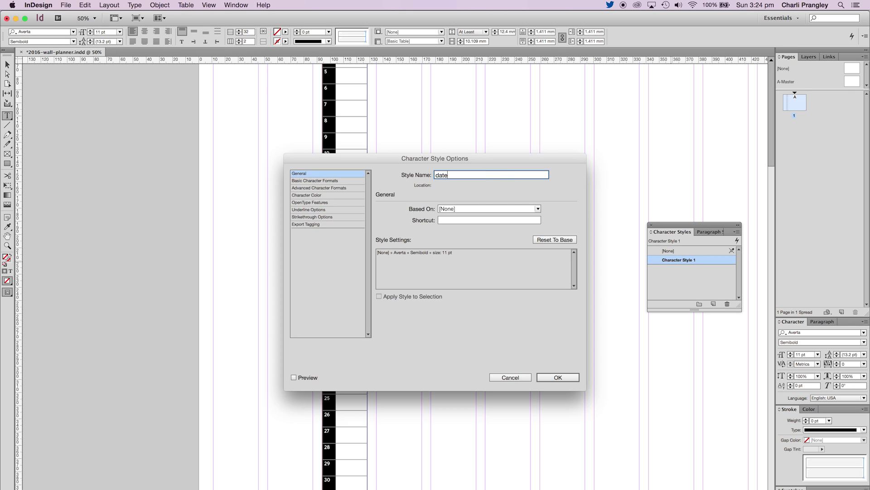
key("Return")
Insert a line above the number 1 and enter the weekday FRI there at 6 pt.
scroll(333, 96, "up", 5)
left_click(334, 107)
key("Return")
key("super+equal")
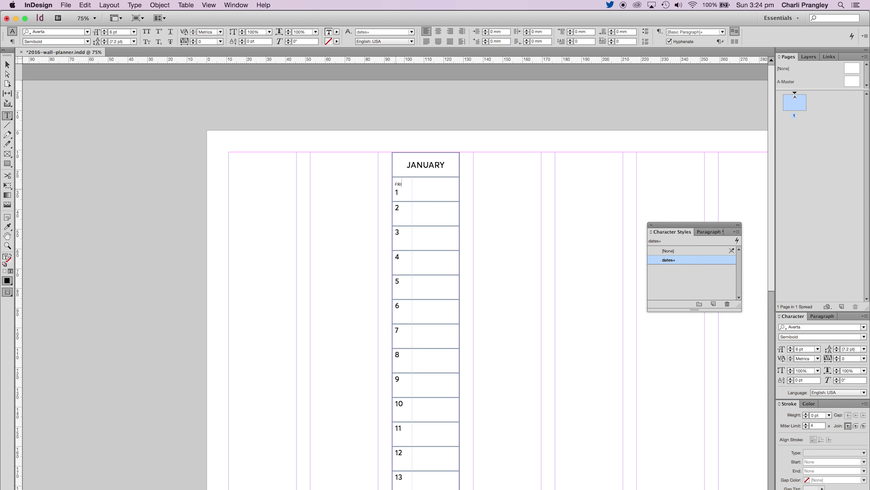
Create a character style named "days" from the FRI text and delete the line break before the 1.
double_click(399, 183)
left_click(713, 303)
double_click(687, 269)
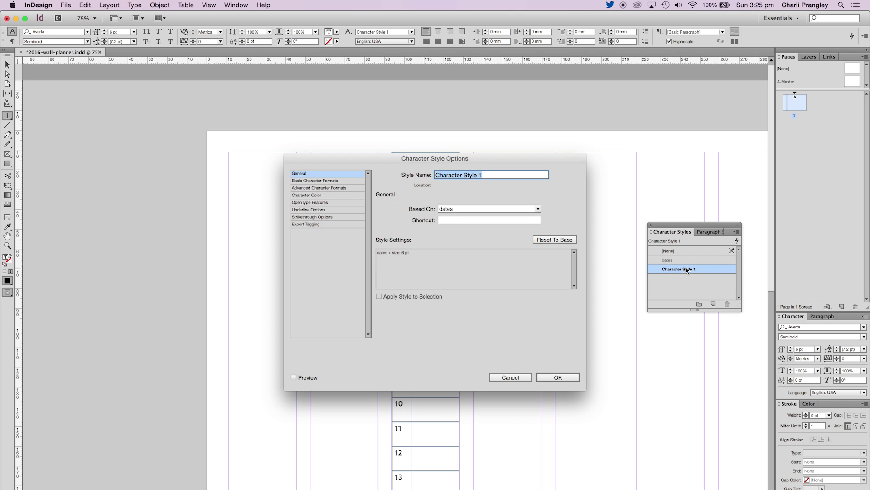
type("days")
key("Return")
key("Delete")
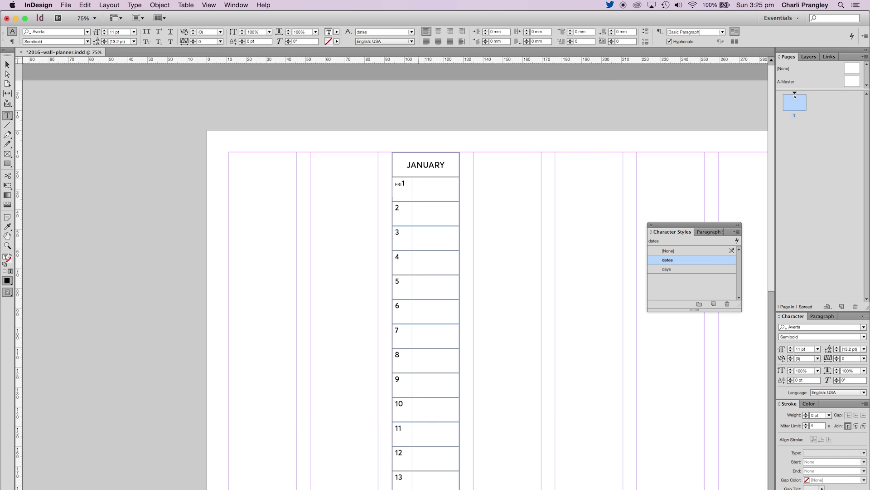
Edit the "days" character style to give the weekday text a lighter grey tint.
double_click(687, 268)
left_click(315, 181)
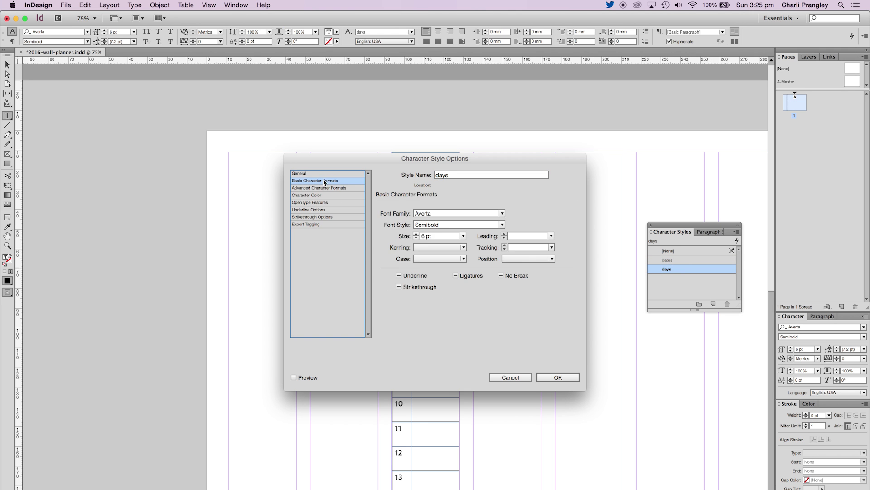
left_click(307, 194)
left_click(455, 281)
left_click(451, 363)
left_click(564, 377)
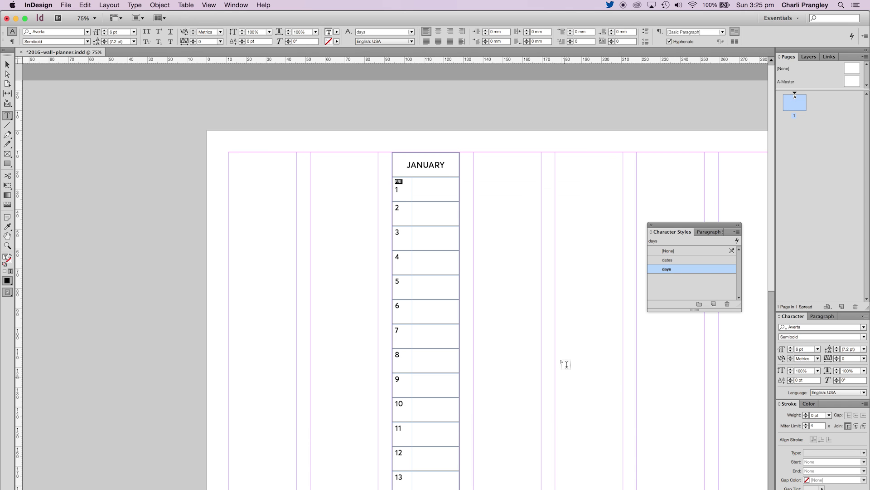
Paste the weekday line above dates 2 to 5 as SAT, SUN, MON and TUE.
left_click(396, 206)
key("cmd+v")
left_click(396, 259)
key("super+v")
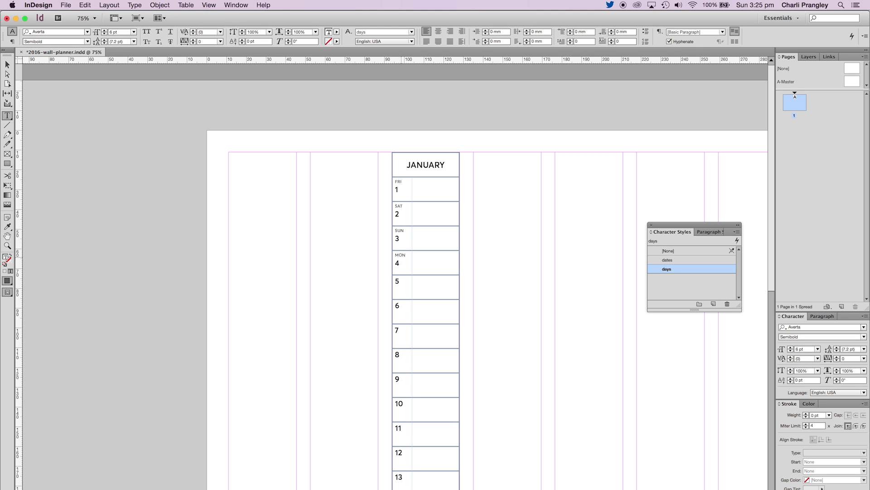
left_click(402, 280)
key("cmd+v")
left_click(407, 304)
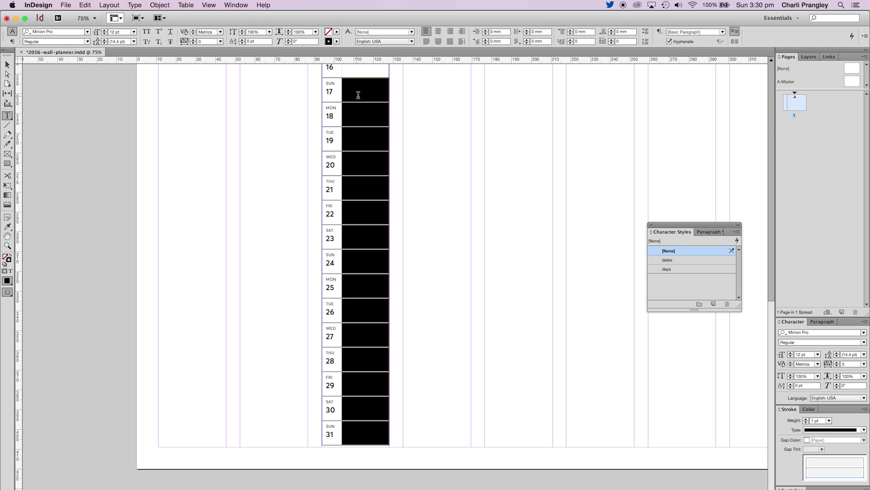
Select all the date rows below the JANUARY heading and change their horizontal dividing lines to a dotted stroke.
scroll(355, 84, "up", 10)
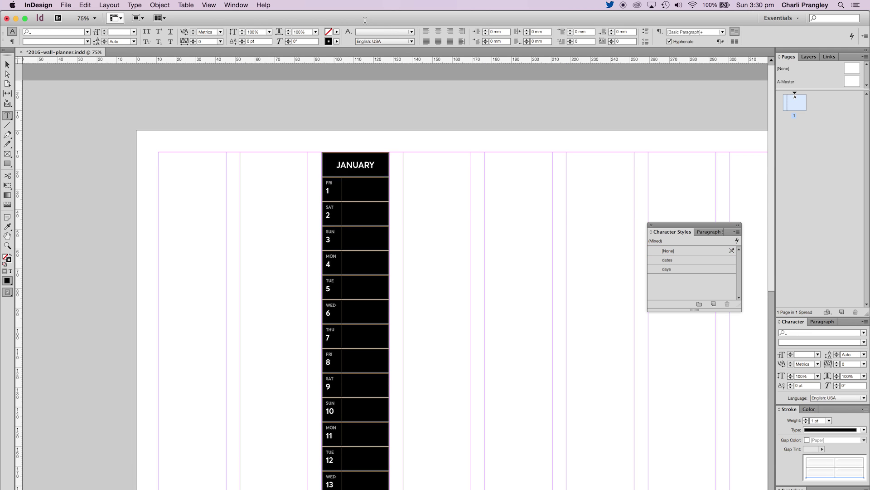
key("Escape")
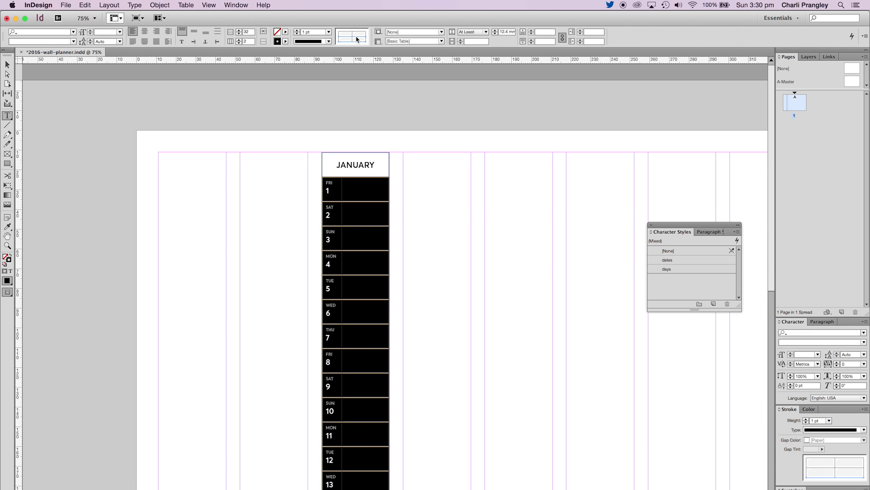
left_click(330, 42)
left_click(321, 144)
Select the whole January table and set its border strokes to 0.5 pt, then check the result in preview.
left_click(337, 150)
left_click_drag(337, 150, 362, 154)
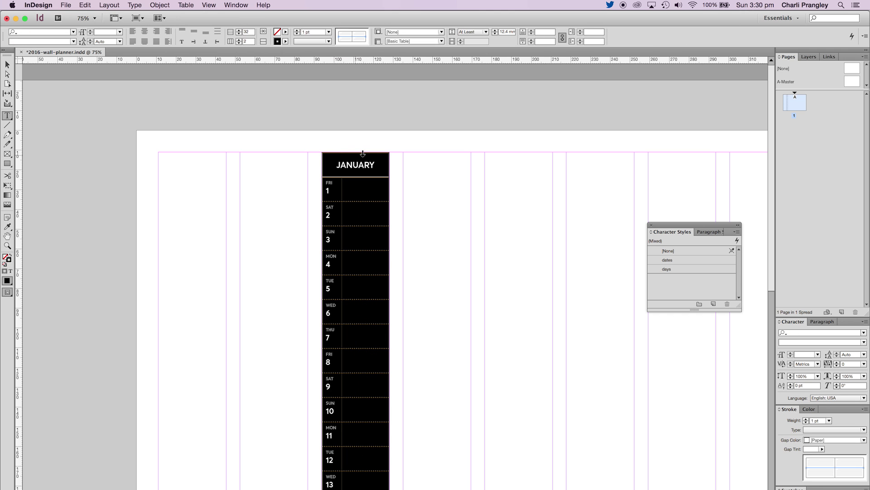
left_click(329, 32)
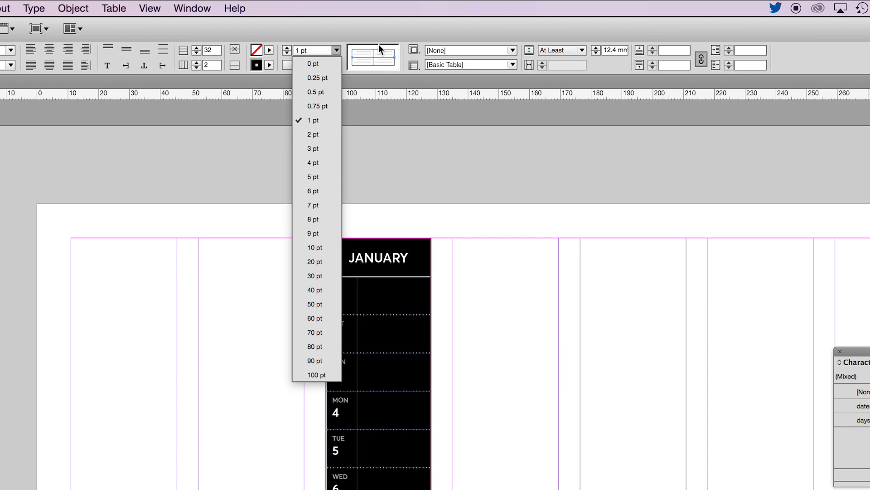
left_click(347, 37)
left_click(367, 58)
left_click(352, 53)
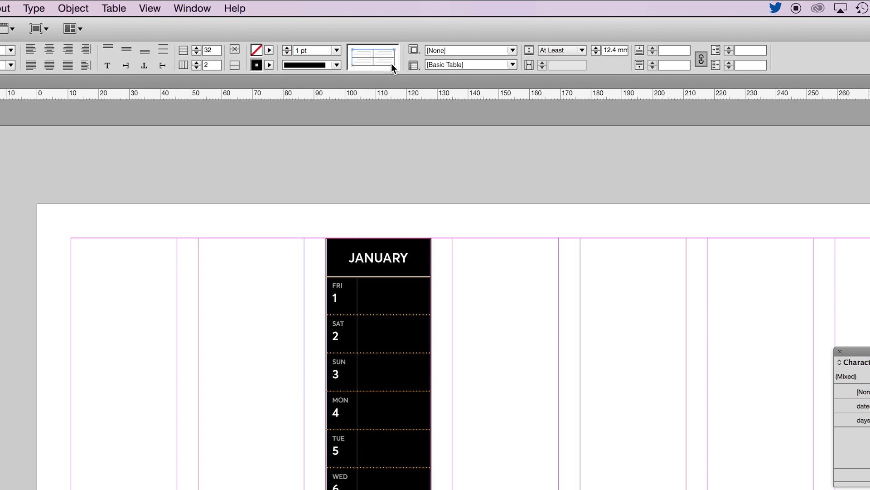
left_click(337, 50)
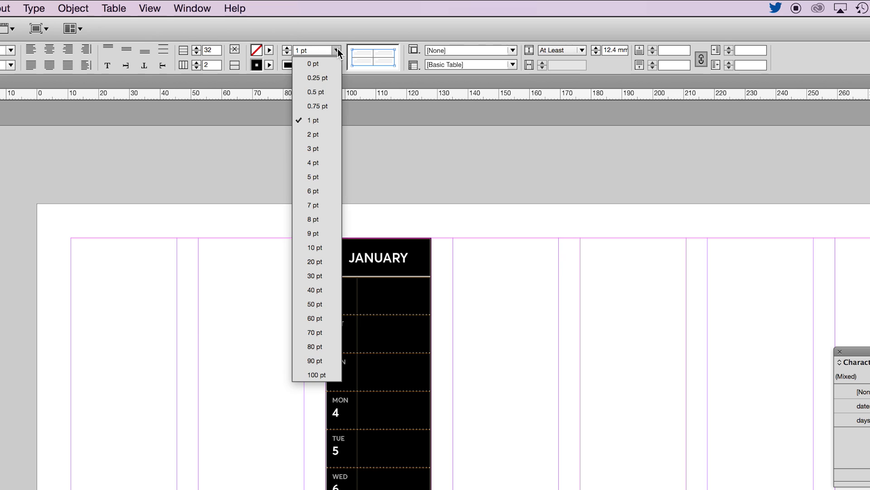
left_click(317, 93)
left_click(414, 299)
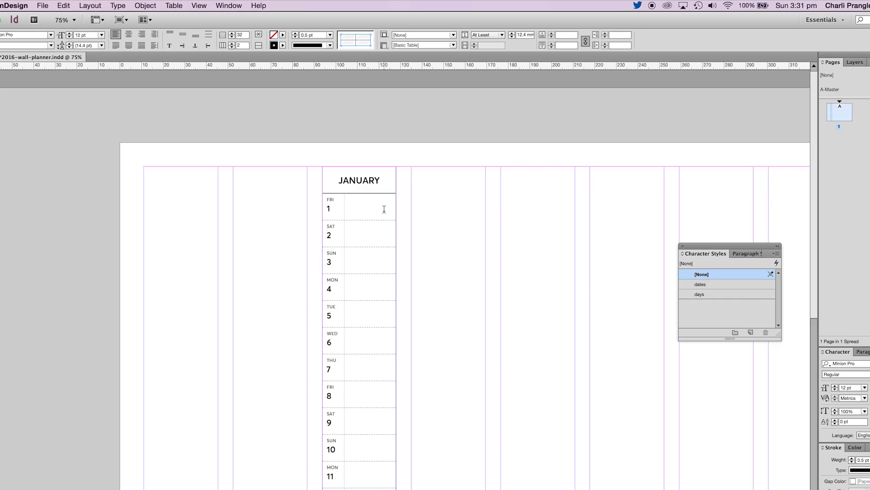
left_click(7, 64)
left_click(454, 296)
key("w")
key("w")
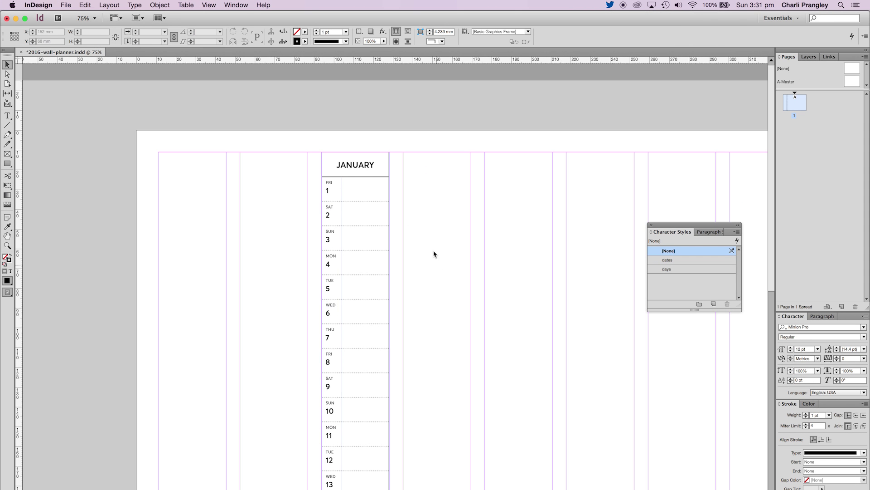
Fill the JANUARY header cell with [Black] and set its heading text to [Paper].
double_click(369, 166)
left_click_drag(336, 165, 397, 168)
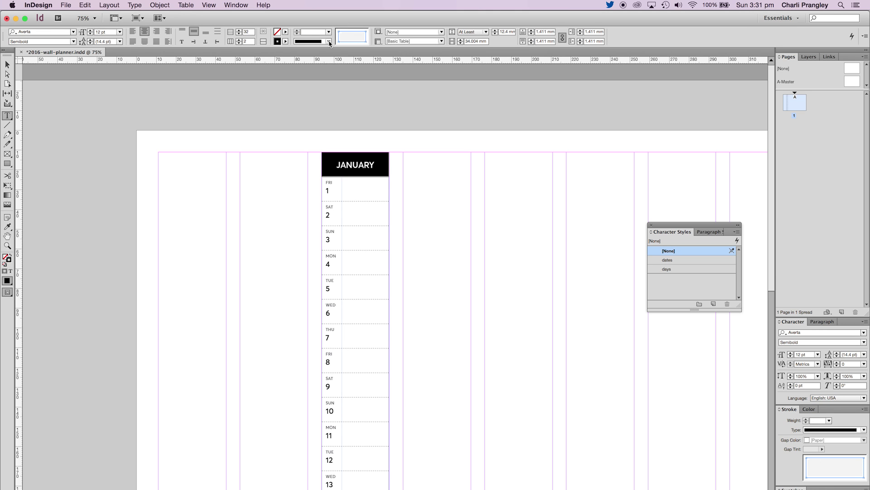
left_click(286, 32)
left_click(215, 78)
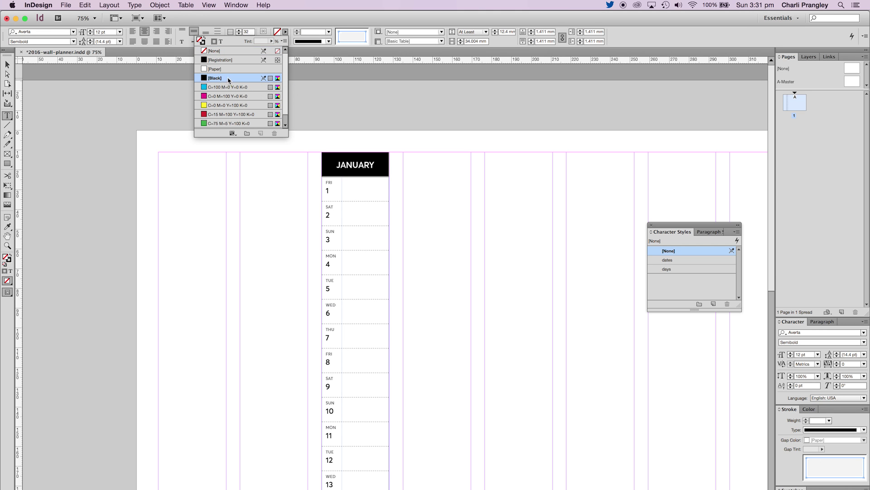
left_click(217, 69)
left_click(7, 65)
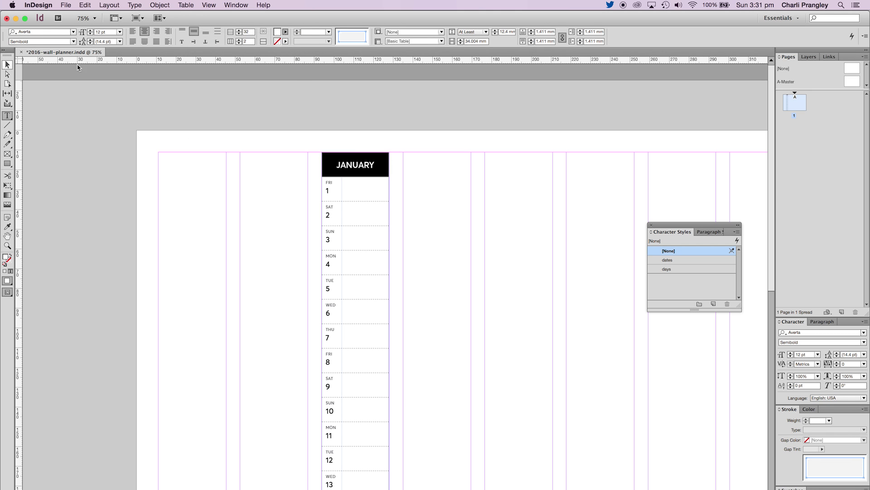
left_click(414, 181)
Fill the SAT 2 and SUN 3 rows with a light tint of [Black] and preview the page.
scroll(413, 181, "down", 2)
scroll(414, 181, "right", 2)
double_click(297, 171)
left_click_drag(288, 171, 289, 197)
left_click(285, 32)
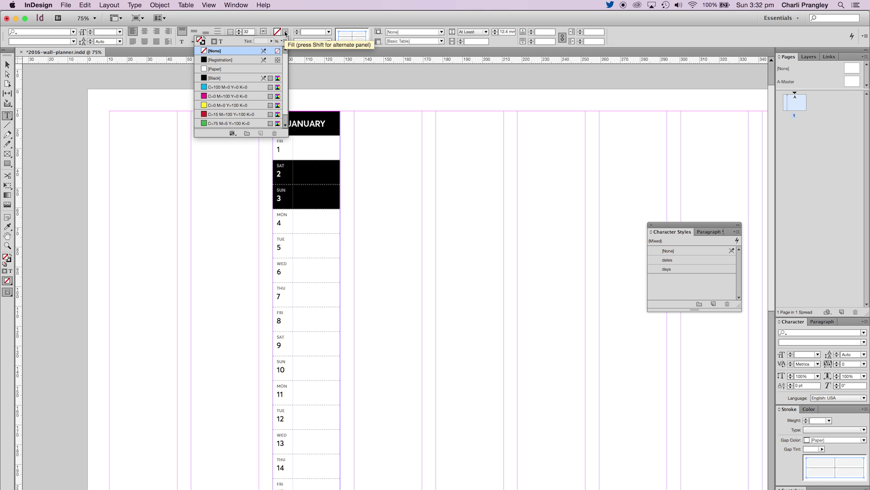
left_click(217, 78)
left_click(272, 41)
left_click_drag(271, 50, 231, 51)
left_click(322, 16)
left_click(7, 65)
left_click(400, 201)
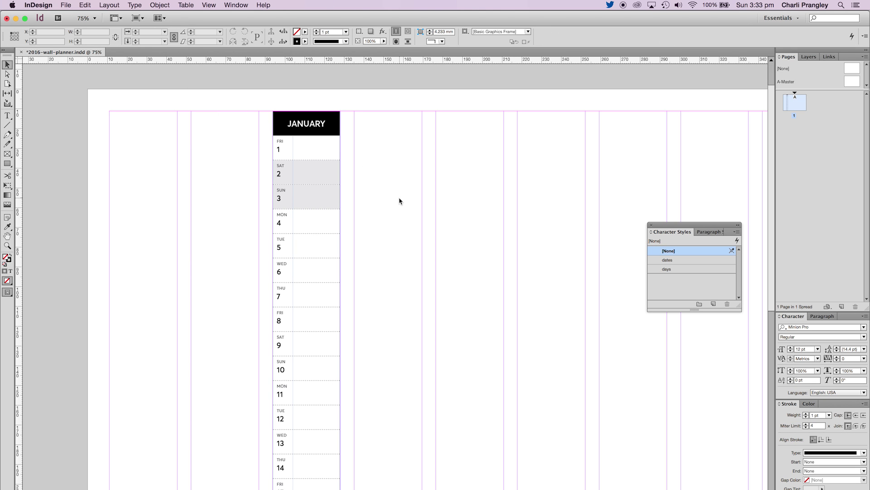
key("w")
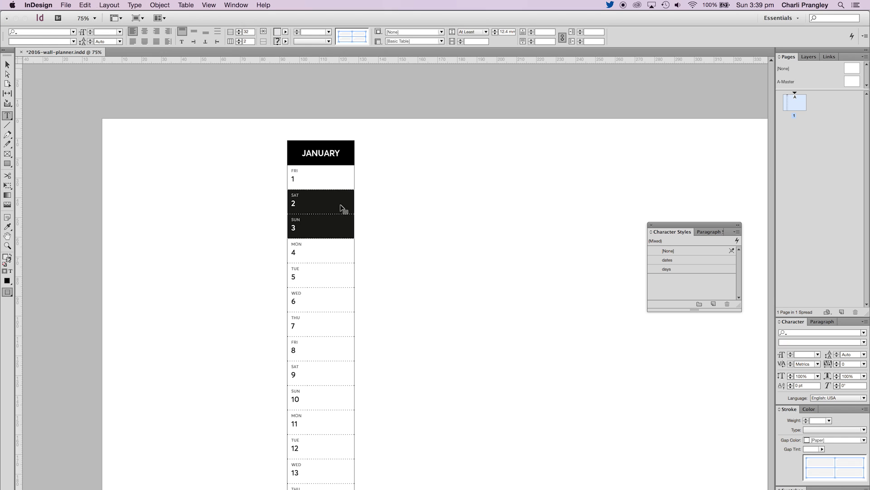
left_click(320, 179)
left_click_drag(318, 202, 338, 231)
right_click(337, 231)
key("Escape")
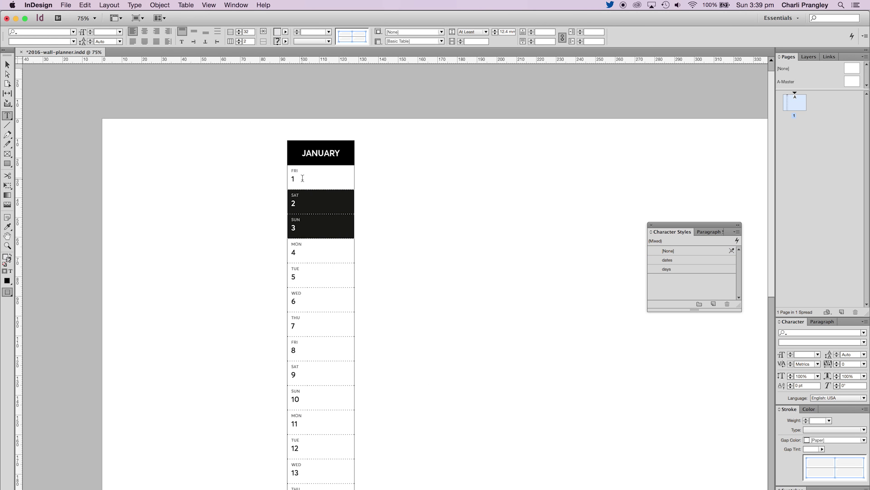
Select all January date rows and set the gap colour of their dotted horizontal dividers to [None].
mouse_move(301, 177)
left_mouse_down()
mouse_move(332, 486)
mouse_move(343, 456)
left_mouse_up()
right_click(321, 140)
mouse_move(377, 152)
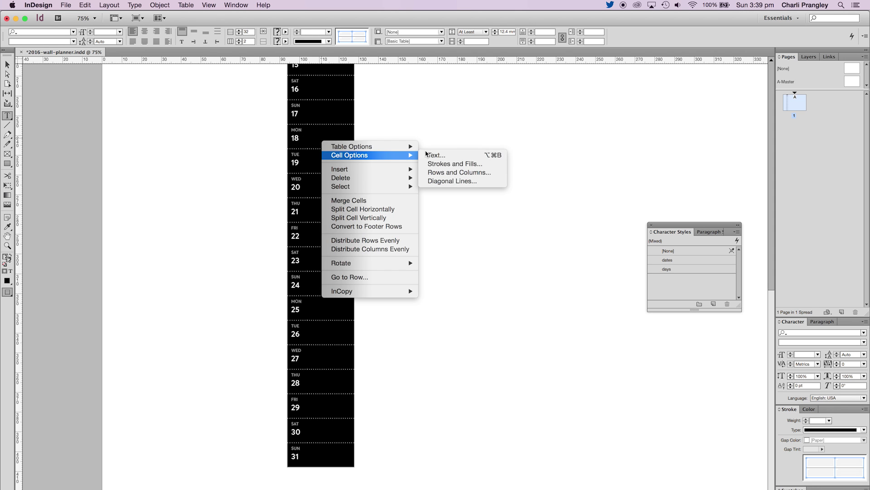
left_click(448, 164)
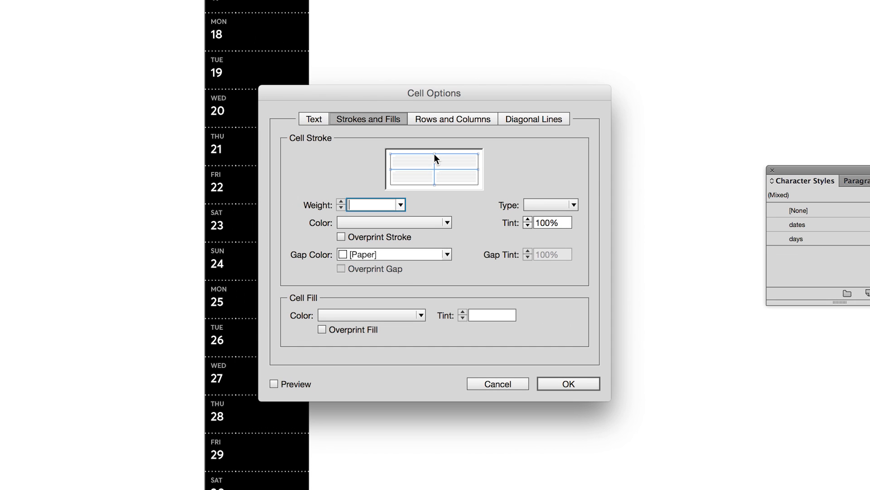
left_click(436, 217)
left_click(395, 278)
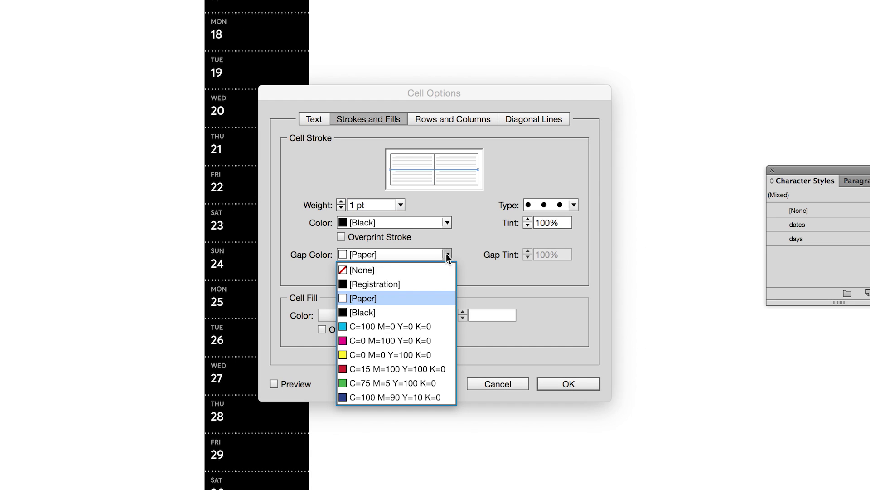
left_click(358, 270)
left_click(570, 387)
Fill the SAT 9 and SUN 10 rows with [Black] at a 10% tint.
scroll(379, 249, "up", 10)
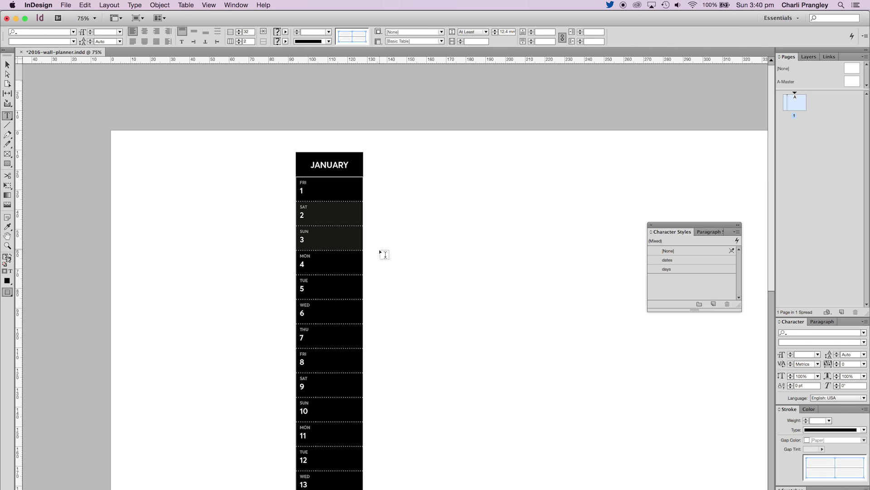
left_click_drag(314, 379, 316, 408)
left_click(285, 32)
left_click(223, 79)
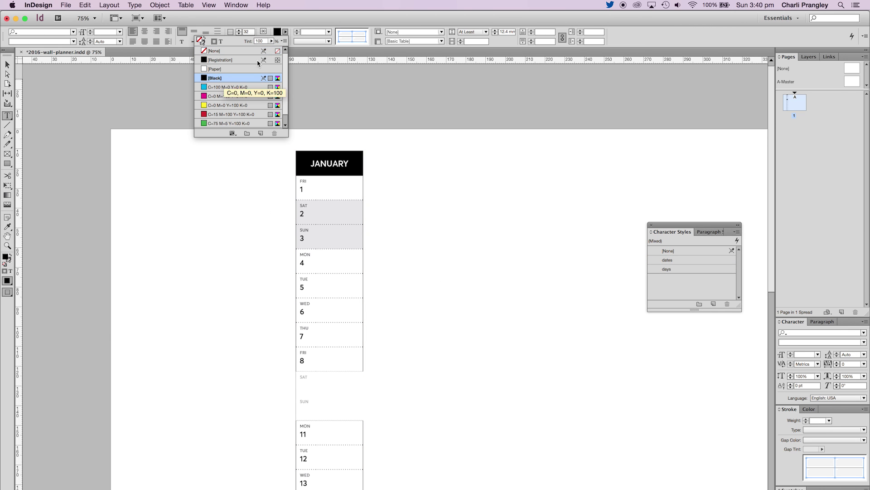
double_click(261, 42)
type("10")
key("Return")
left_click(334, 358)
scroll(333, 431, "down", 1)
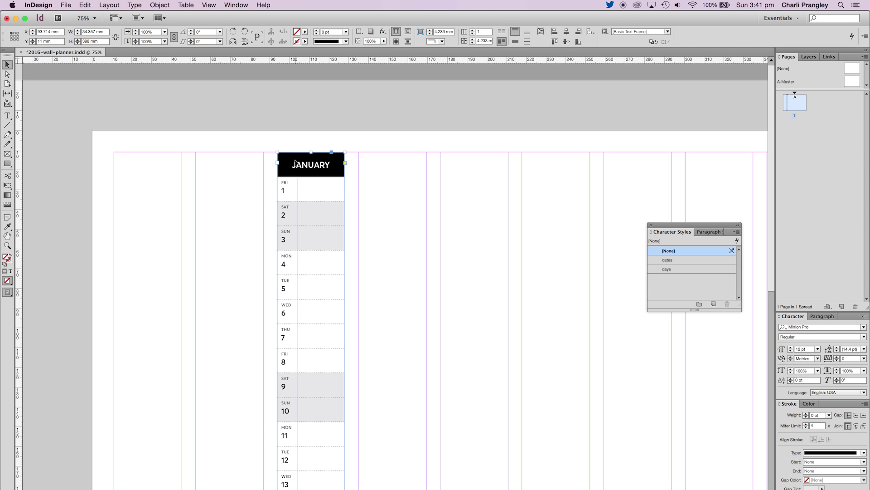
Duplicate the January table into the adjacent page column and retitle the copy FEBRUARY.
left_click_drag(298, 160, 380, 161)
left_click(417, 162)
double_click(417, 162)
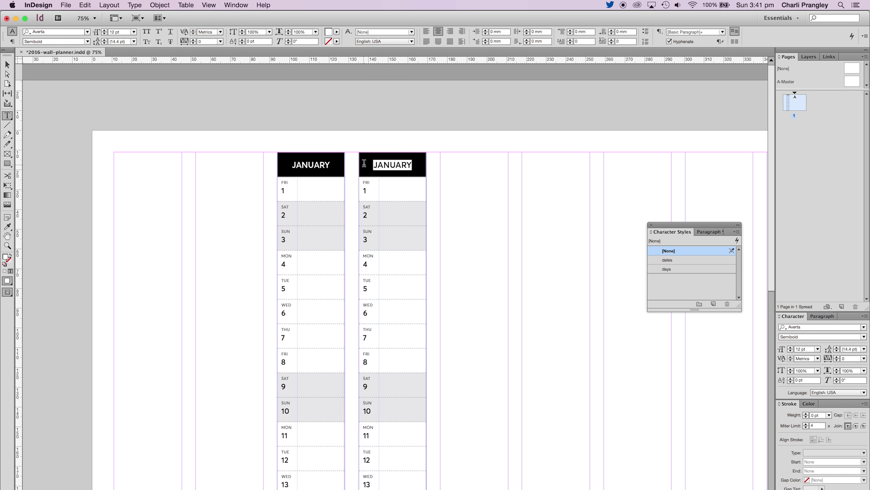
type("FEBRUARY")
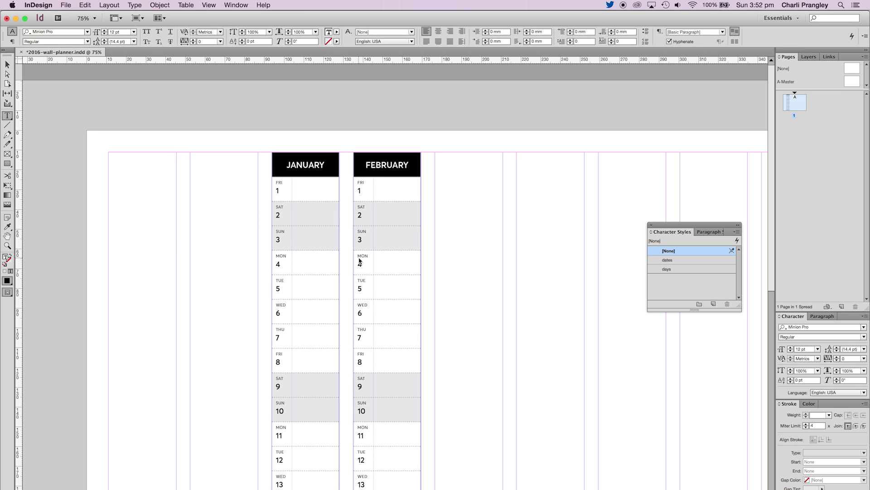
Delete the first three date rows of the February table so that it starts on a Monday.
left_click_drag(394, 258, 407, 343)
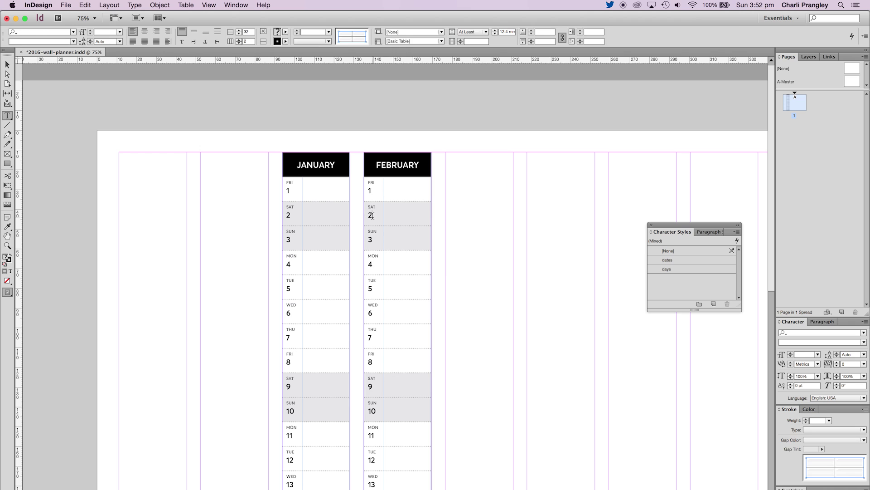
left_click(416, 192)
key("super+BackSpace")
key("super+BackSpace")
key("super+BackSpace")
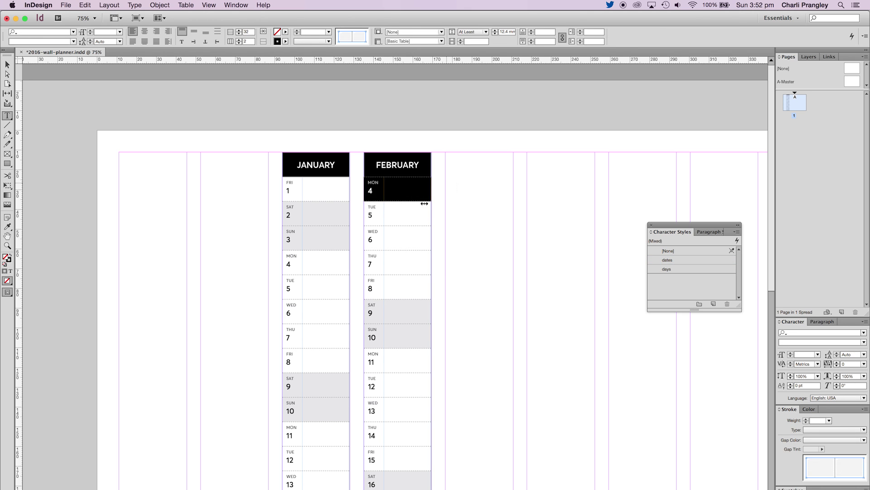
Renumber the February dates consecutively, starting with 1 on the first Monday.
left_click(373, 191)
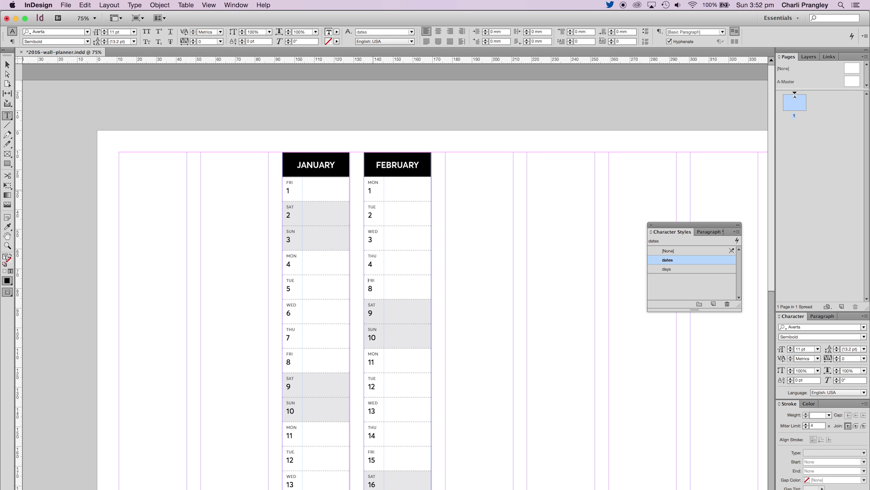
key("BackSpace")
key("BackSpace")
type("7")
key("Down")
key("Down")
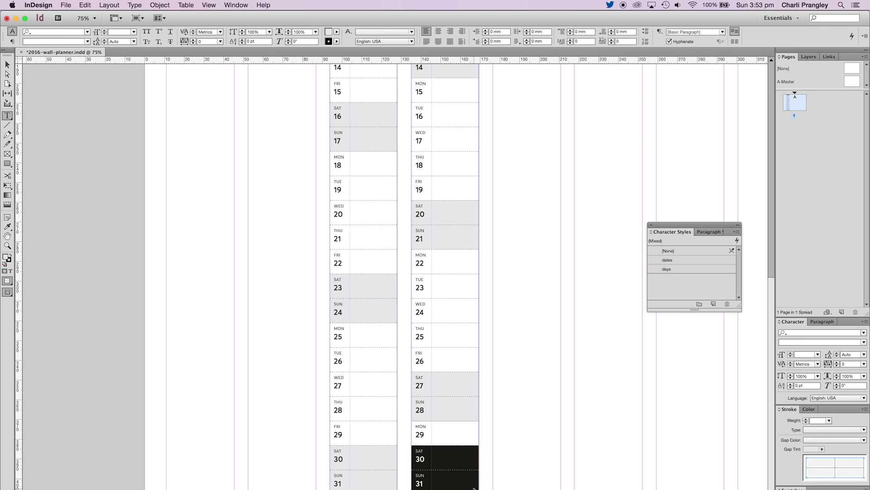
Delete the surplus 30 and 31 rows from February and adjust the border stroke of the MON 29 row.
right_click(456, 366)
mouse_move(479, 411)
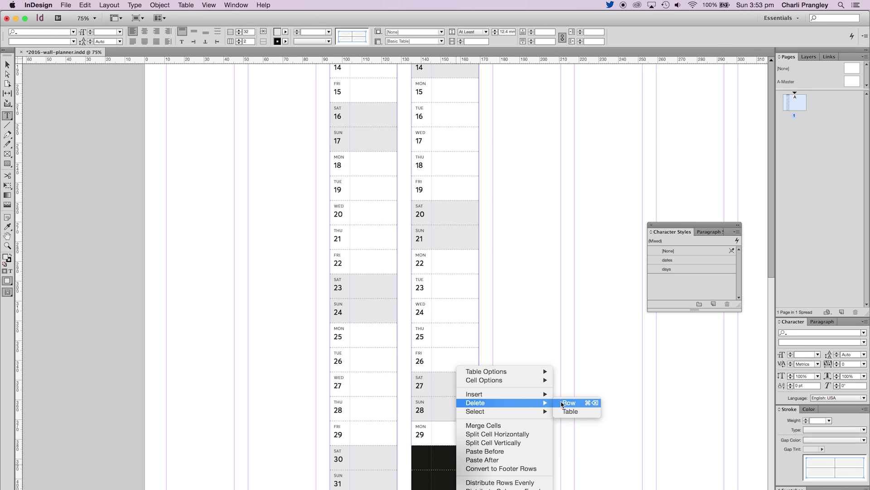
left_click(569, 403)
left_click_drag(461, 424, 427, 432)
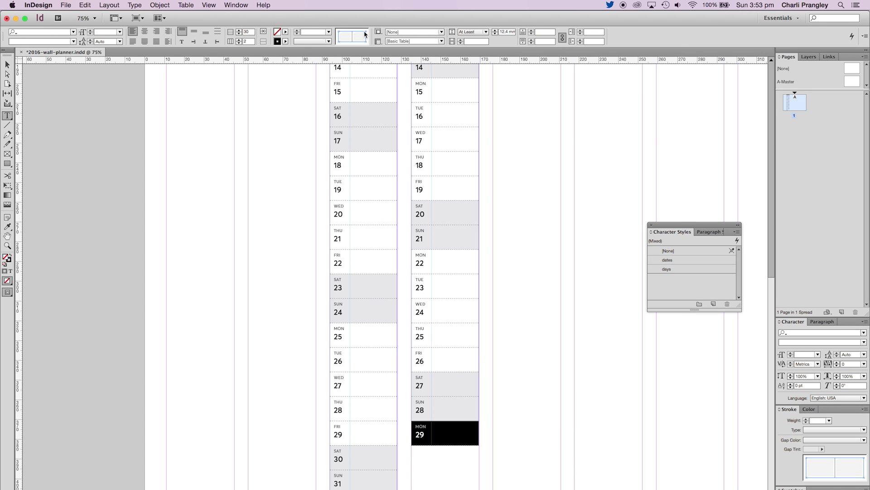
left_click(329, 41)
left_click(328, 32)
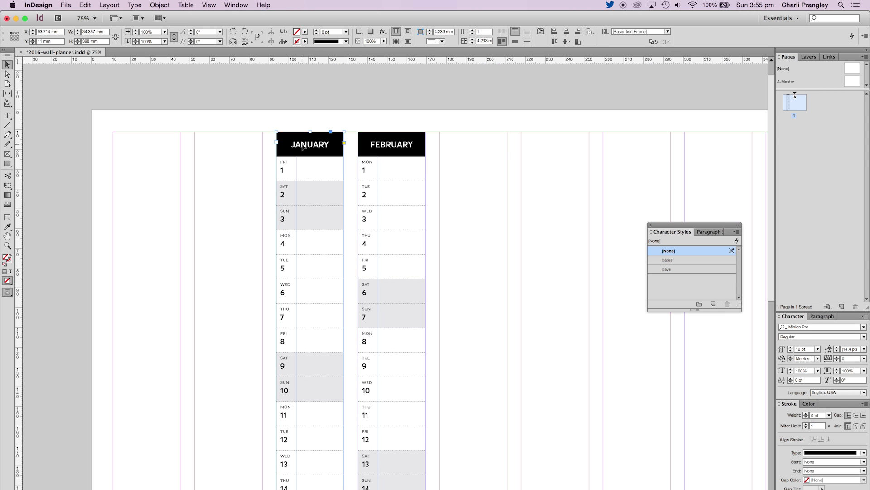
Duplicate the January table into the column after February and retitle the copy MARCH.
left_click_drag(303, 148, 452, 144)
left_click(553, 144)
double_click(481, 144)
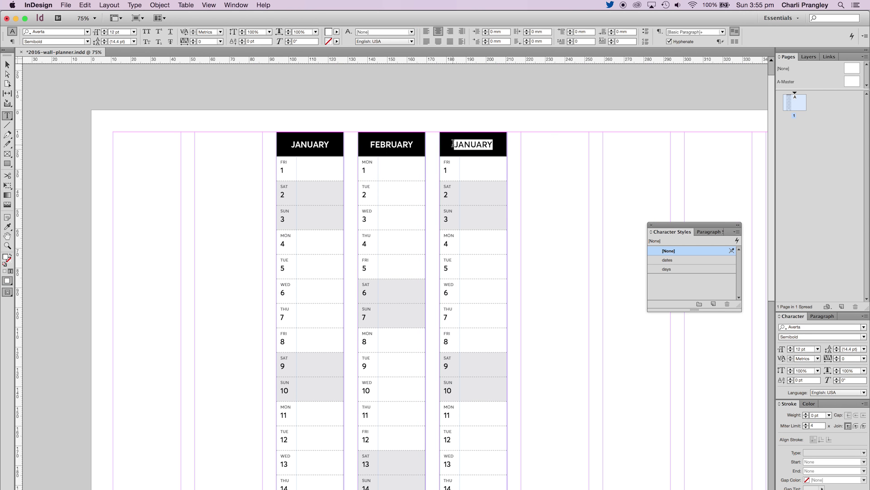
type("MARCH")
key("Escape")
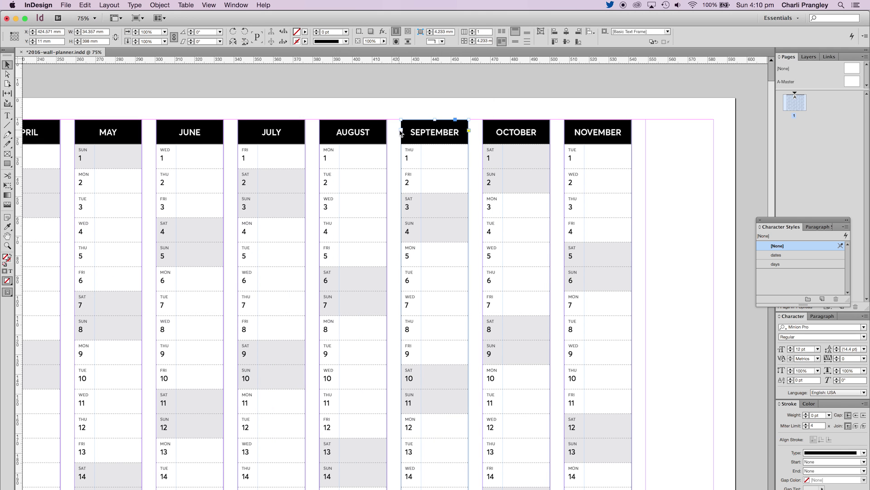
Duplicate the September table into the empty column after November and retitle the copy DECEMBER.
left_click_drag(416, 130, 658, 131)
double_click(677, 130)
type("DECEMBER")
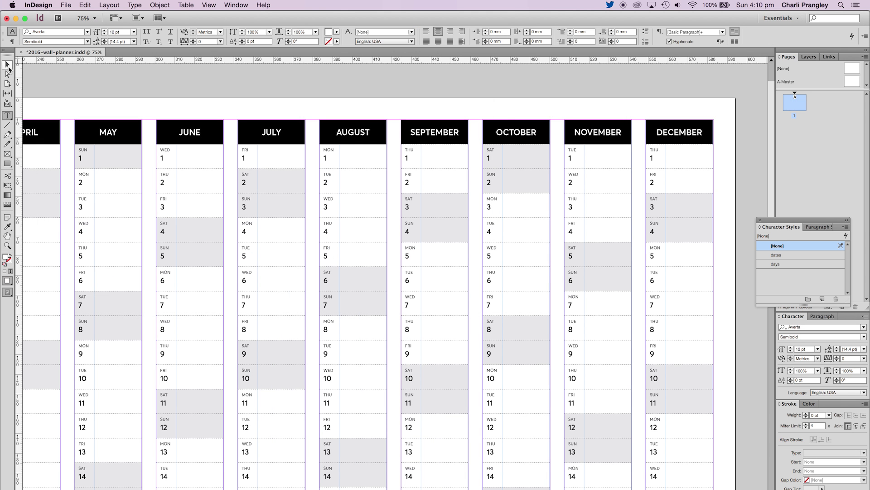
Insert one new row below FRI 30 at the end of the December table.
left_click(7, 66)
scroll(467, 284, "down", 10)
scroll(467, 285, "right", 2)
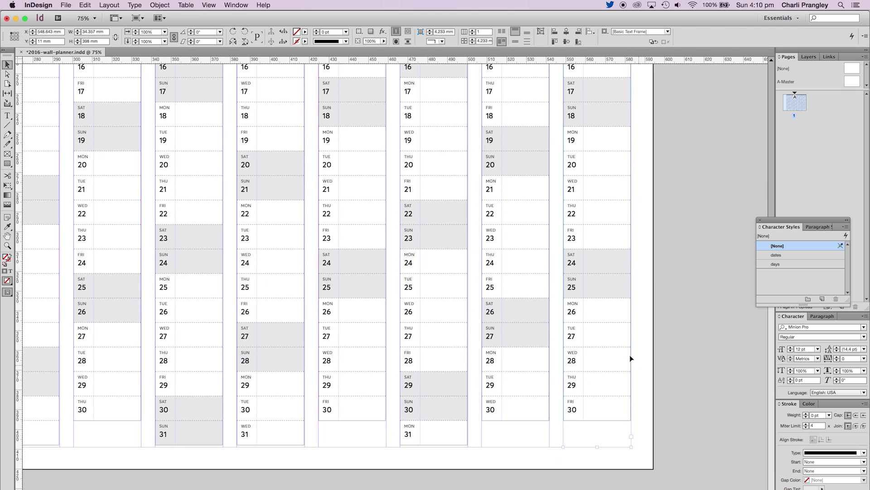
double_click(607, 408)
left_click_drag(608, 408, 577, 408)
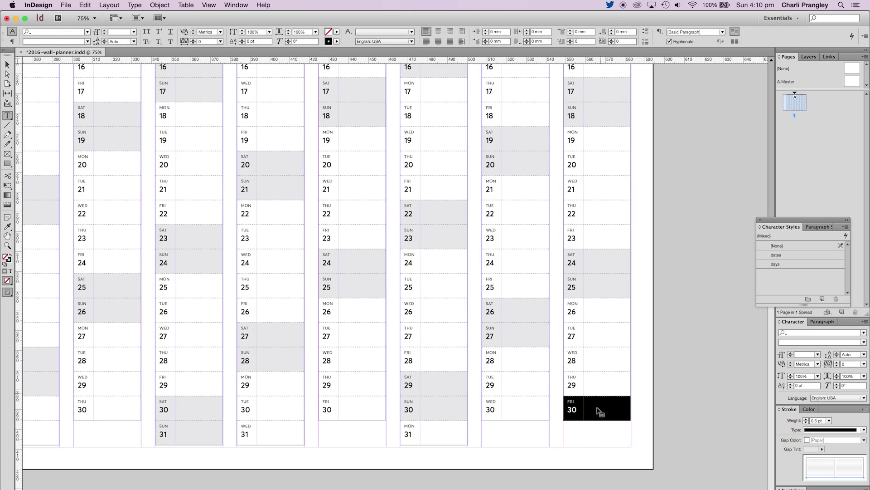
right_click(592, 408)
mouse_move(608, 401)
left_click(714, 404)
type("1")
left_click(482, 258)
left_click(602, 436)
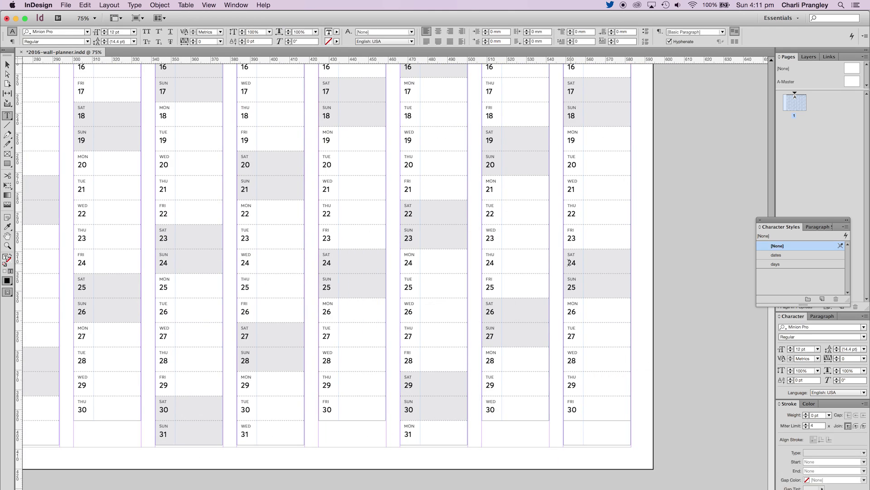
Copy the contents of December's SAT 24 row into the empty row below FRI 30.
left_click_drag(601, 266, 572, 267)
left_click_drag(600, 433, 575, 433)
left_click(574, 433)
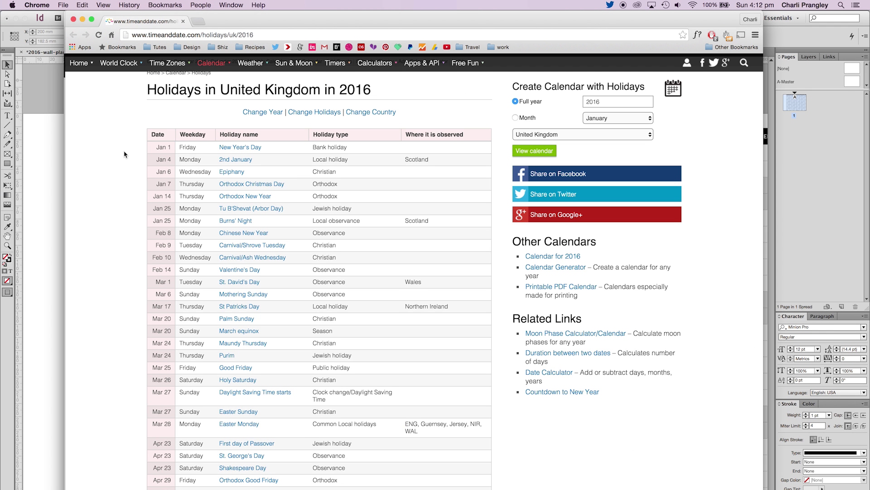
Check the 2016 UK holidays list and set the New Year's Day label in January's FRI 1 cell in Averta Regular.
scroll(124, 155, "down", 2)
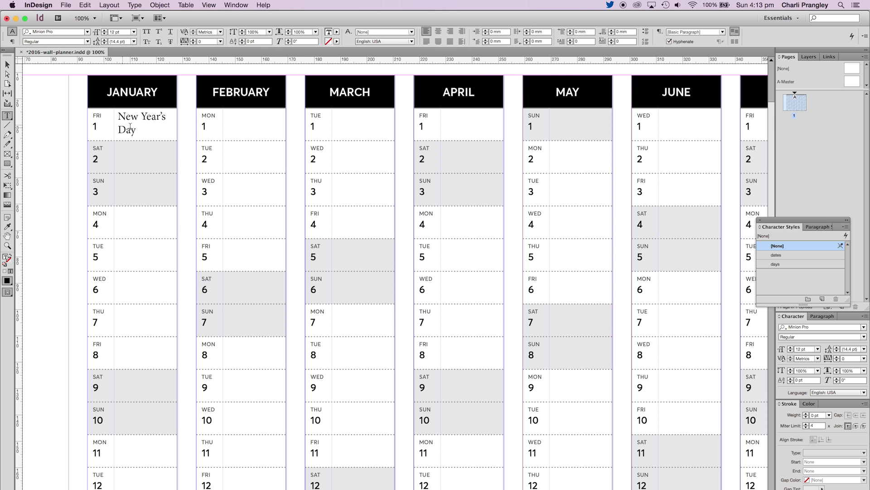
key("Escape")
left_click(817, 332)
type("averta")
key("Down")
key("Down")
key("Down")
key("Down")
key("Down")
key("Down")
key("Down")
key("Down")
key("Down")
key("Down")
key("Return")
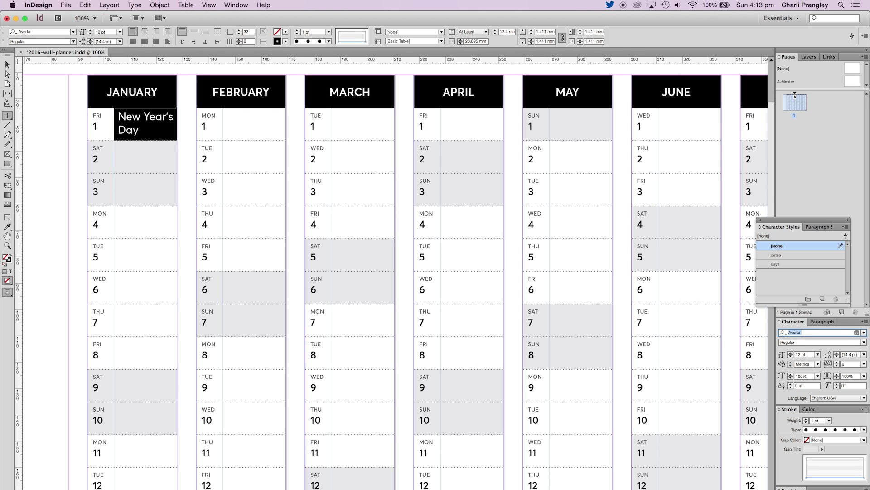
Change the New Year's Day label to Regular Italic at 7 pt and align it to the cell's right side.
left_click(864, 342)
left_click(809, 387)
left_click(790, 357)
left_click(791, 357)
left_click(790, 356)
left_click(790, 357)
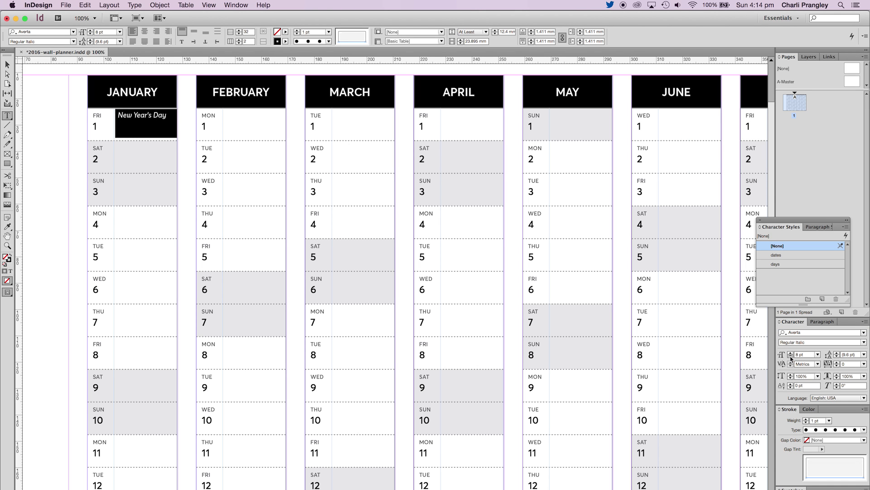
left_click(825, 324)
left_click(800, 333)
left_click(795, 322)
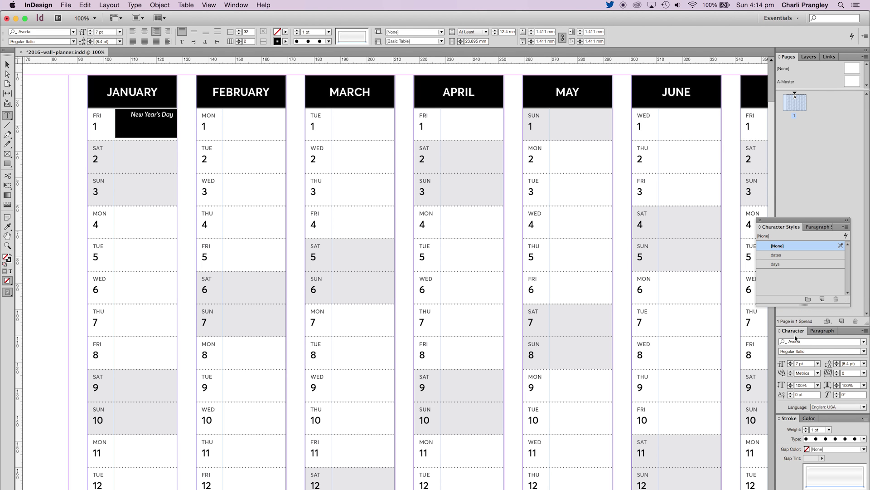
Save the New Year's Day label's formatting as a character style named holidays.
key("j")
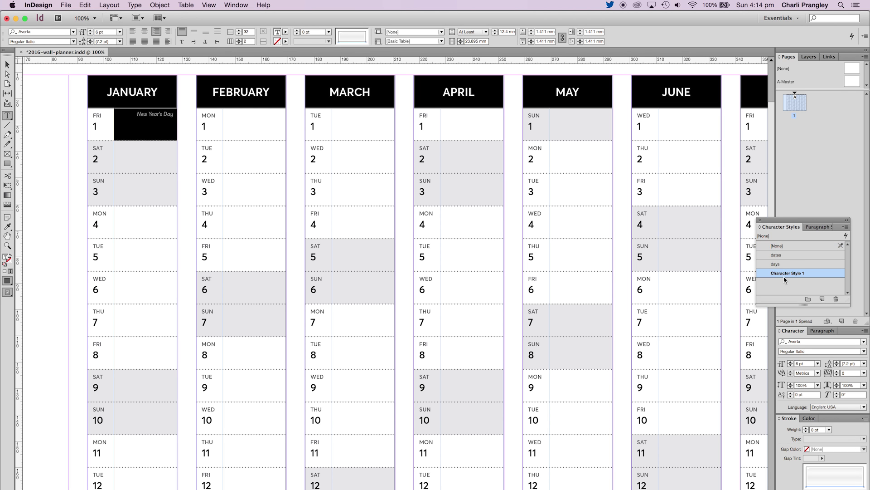
double_click(784, 274)
left_click(569, 381)
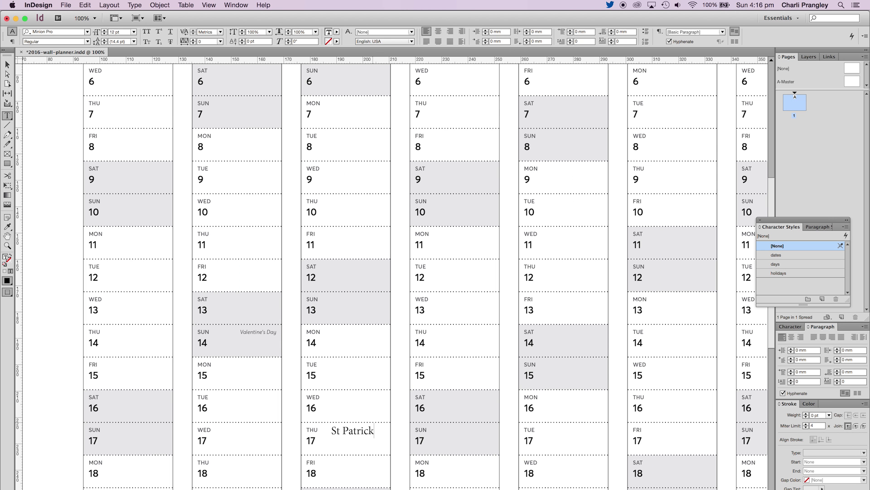
Apply the holidays character style to the St Patricks Day label in March's THU 17 cell.
key("Escape")
left_click(792, 274)
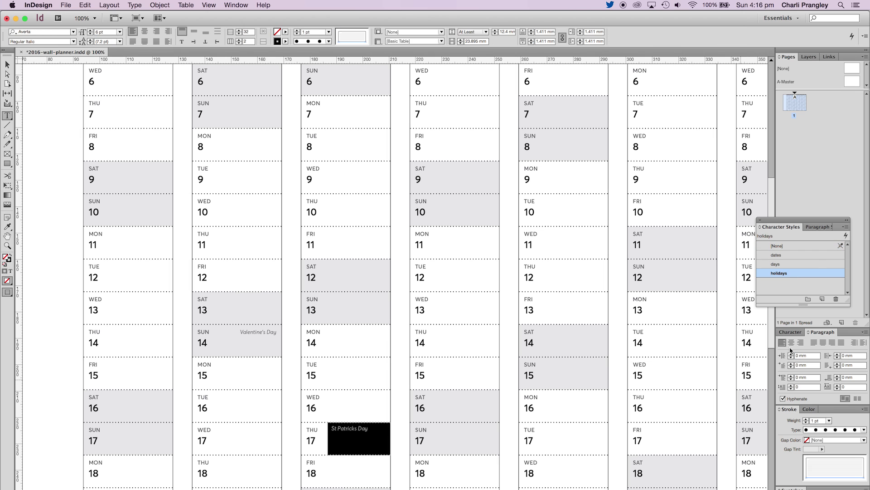
left_click(373, 432)
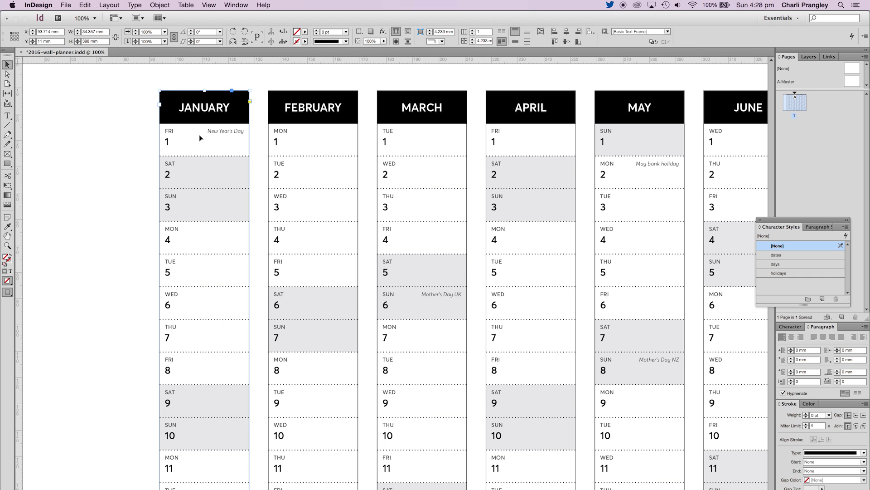
Shade January's FRI 1 row with black at a 10% tint.
left_click_drag(237, 147, 179, 144)
left_click(285, 32)
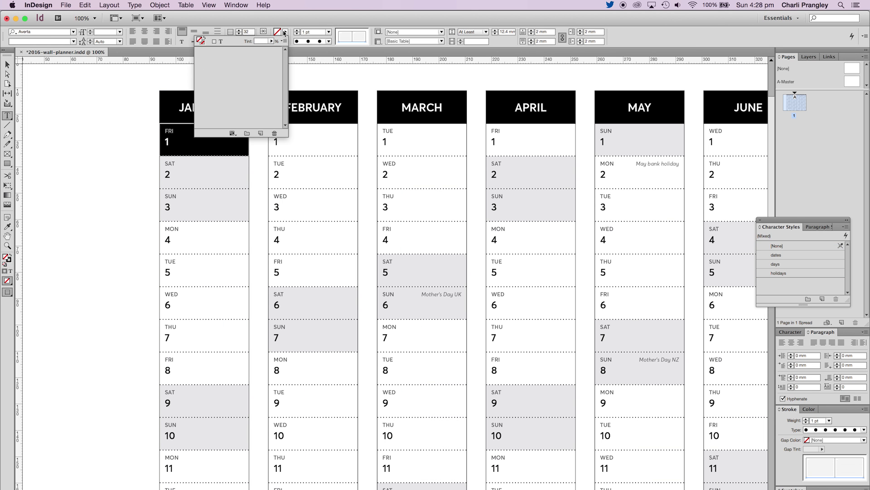
left_click(222, 78)
left_click(250, 41)
type("10")
key("Return")
left_click(300, 151)
Shade May's MON 2 bank holiday row with black at a 10% tint.
left_click_drag(668, 176, 614, 183)
left_click(286, 32)
left_click(222, 78)
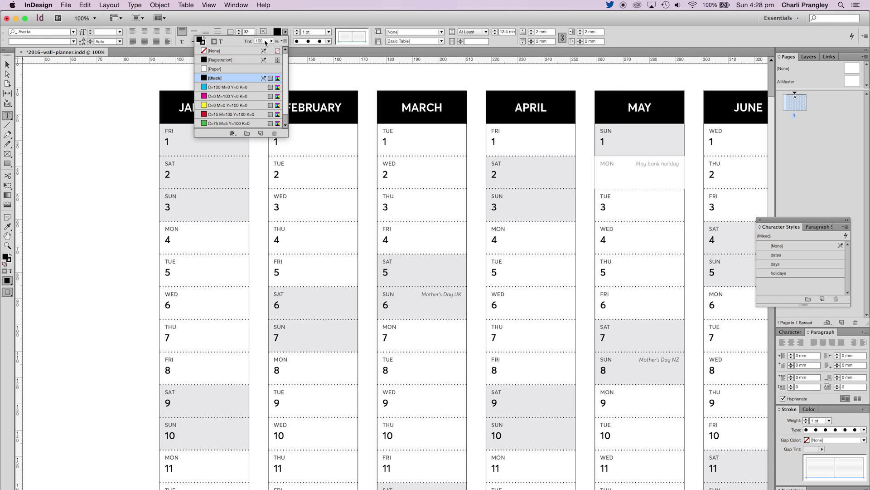
left_click(260, 41)
type("10")
key("Return")
left_click(635, 208)
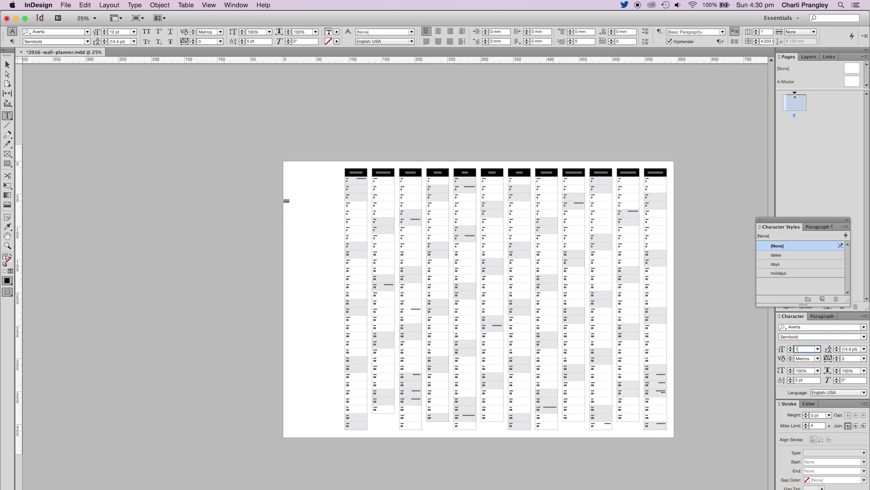
Enlarge the 2016 title text beyond 150 pt and adjust its leading.
left_click(7, 65)
left_click(791, 347, "shift")
left_click(790, 347, "shift")
left_click(790, 347, "shift")
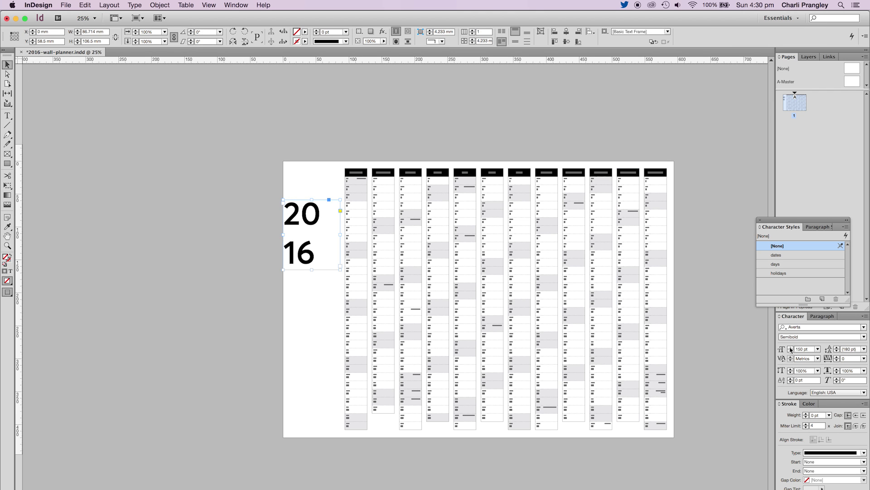
left_click(791, 347, "shift")
left_click(791, 347, "shift")
left_click(837, 351, "shift")
left_click(837, 351, "shift")
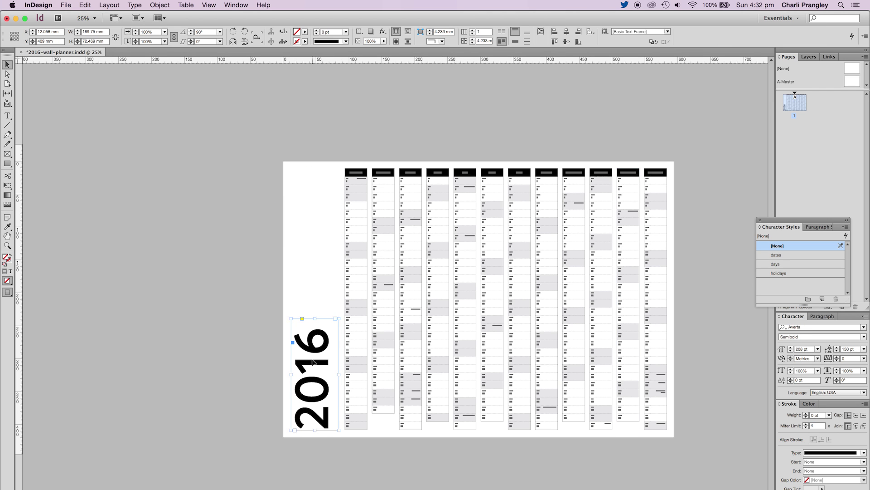
Rotate the 2016 title to horizontal, set it to 100 pt and move it to the top of the blank area beside January.
left_click_drag(313, 361, 310, 200)
left_click_drag(338, 155, 370, 240)
double_click(799, 349)
type("100")
key("Tab")
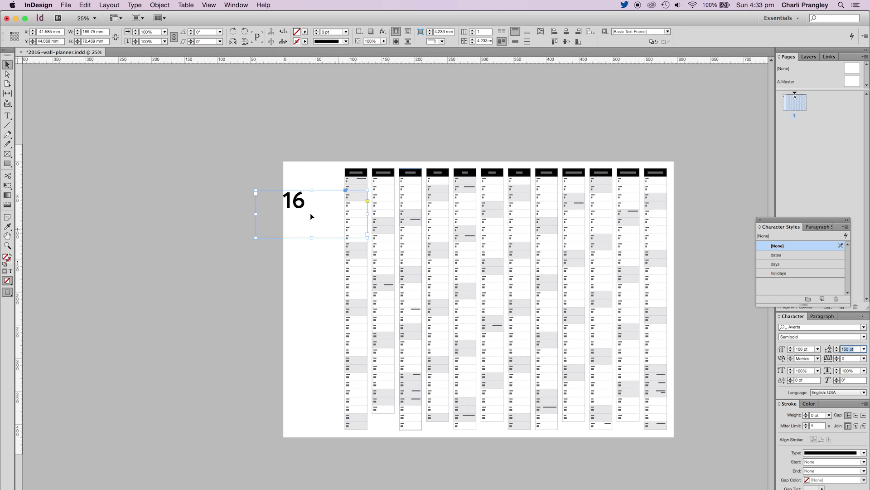
left_click_drag(310, 213, 346, 192)
key("w")
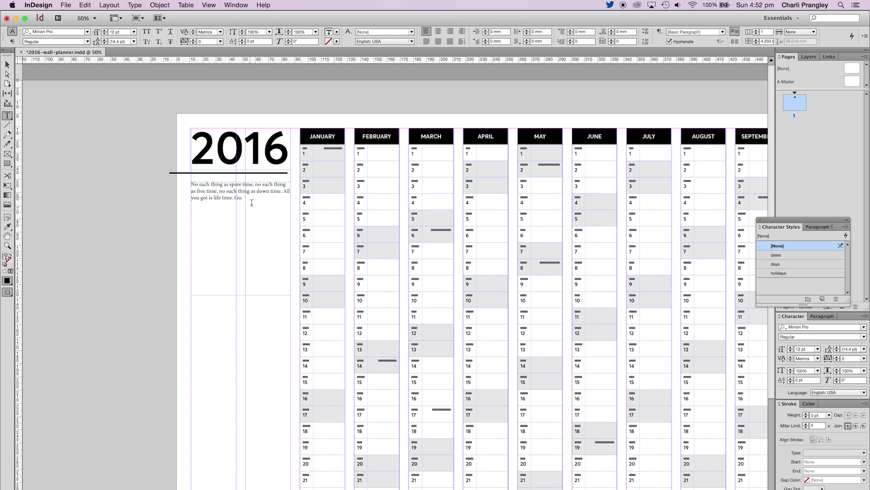
Set the quote below the 2016 title in Averta Regular and preview the page without guides.
type("avert")
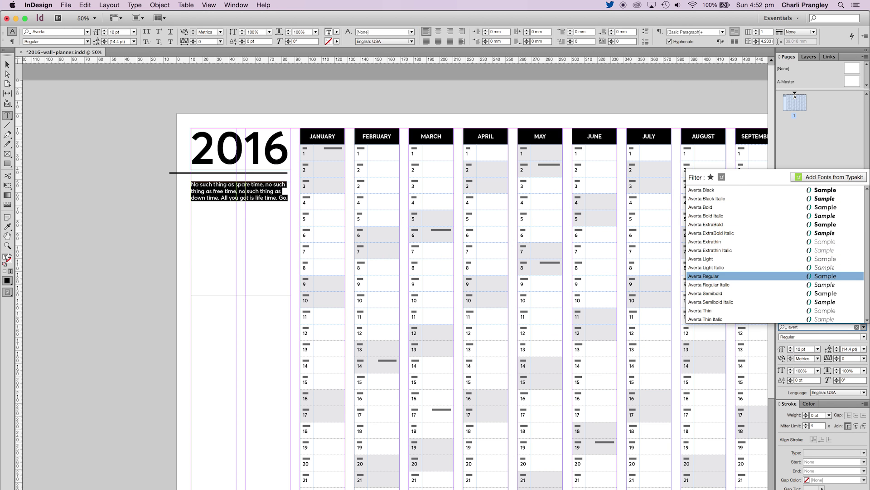
left_click(816, 275)
left_click(8, 64)
left_click(102, 150)
key("w")
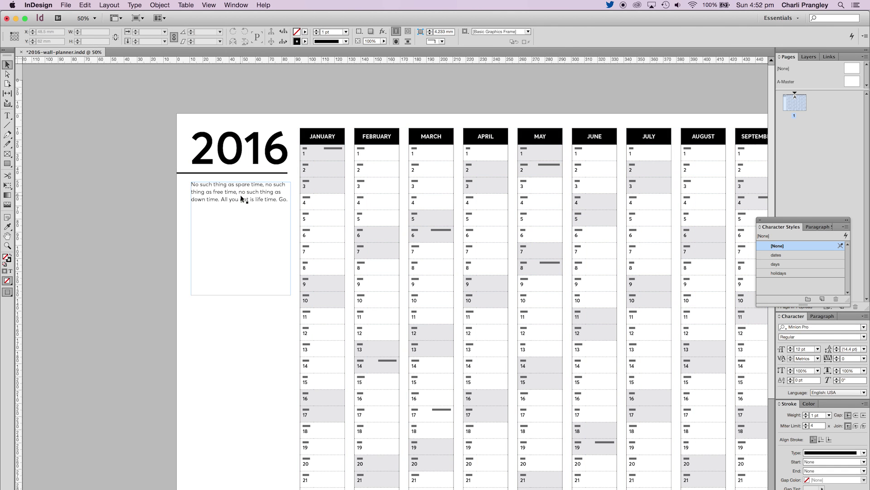
Shorten the quote's text frame so it ends just below the third line of text.
left_click(243, 200)
left_click_drag(241, 295, 251, 207)
left_click(261, 263)
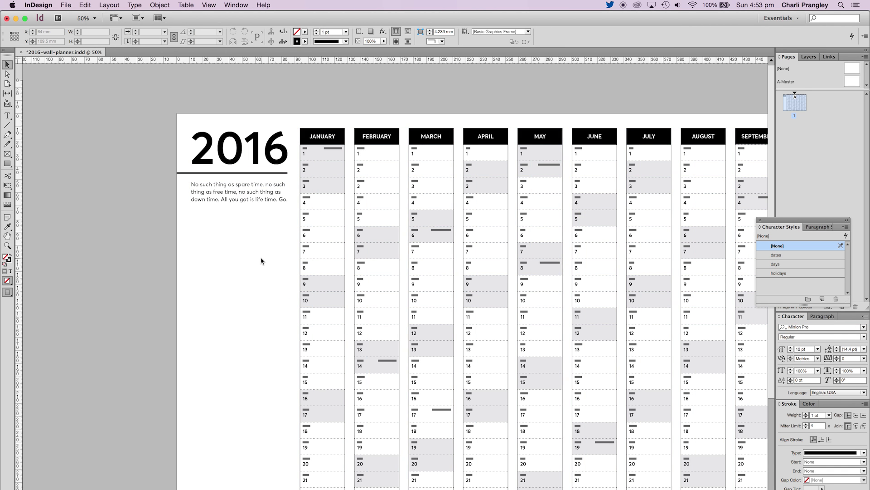
Select everything on the page and convert all the text to outlines.
key("super+minus")
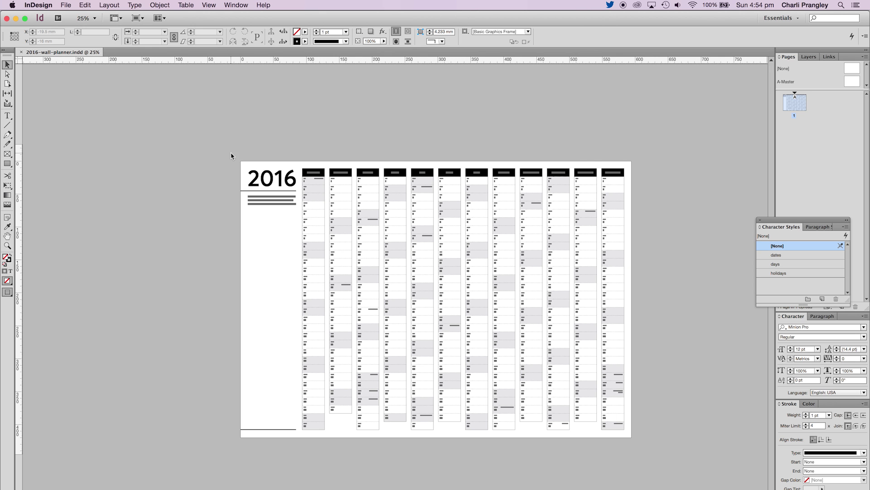
left_click_drag(230, 154, 655, 454)
left_click(134, 5)
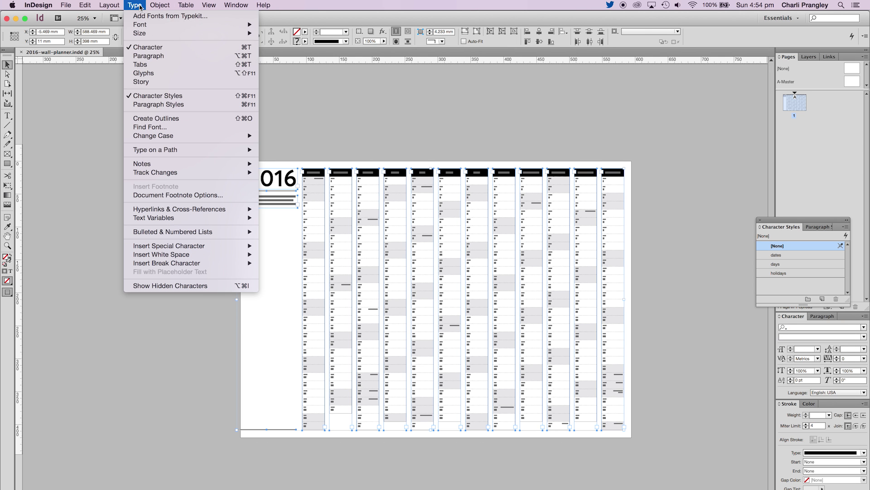
left_click(175, 119)
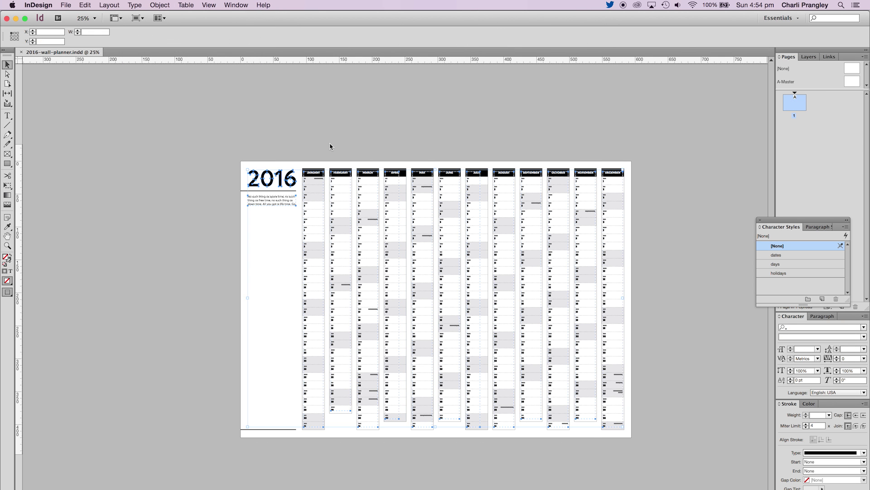
Inspect the month tables and holiday labels up close to check which text has been converted to outlines.
key("super+equal")
key("super+equal")
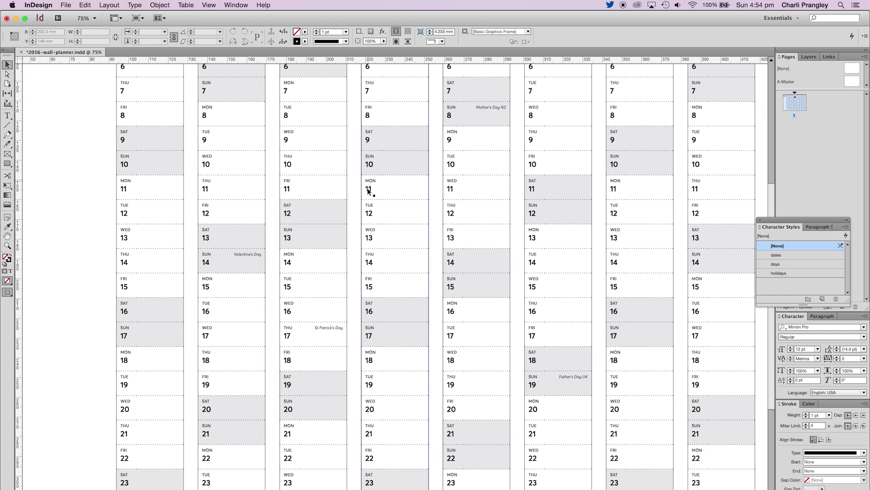
left_click(383, 183)
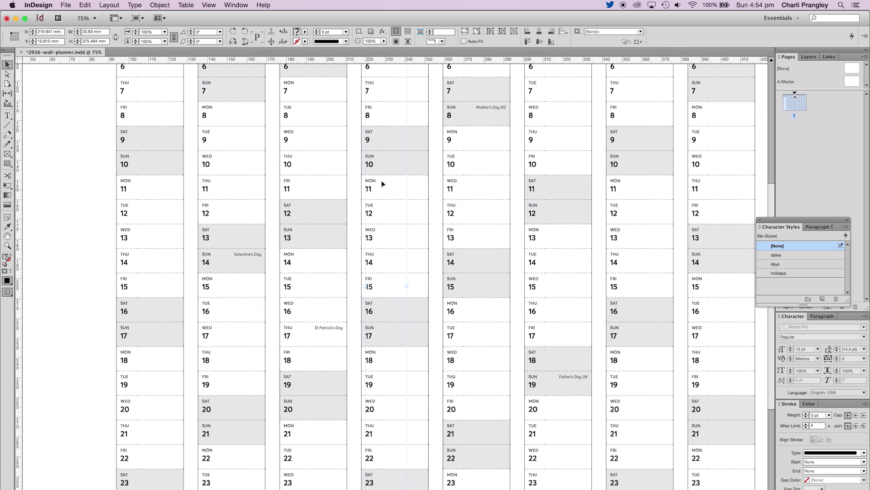
left_click(270, 247)
key("super+minus")
key("super+minus")
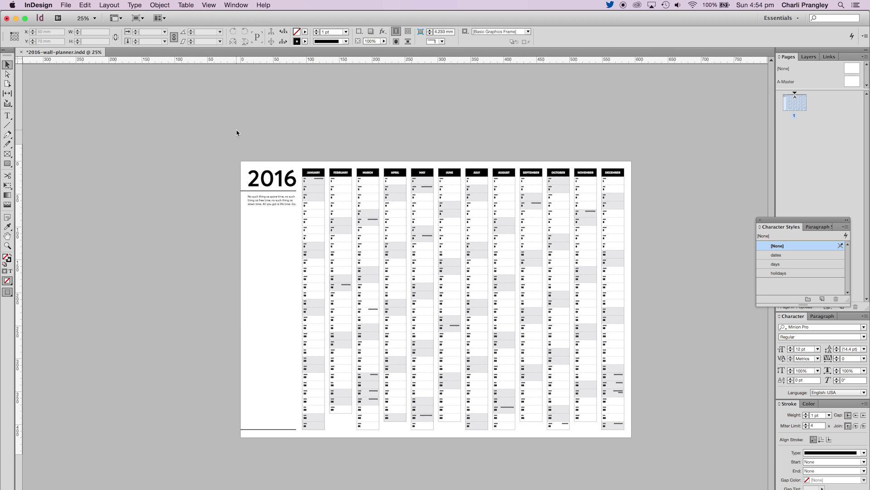
key("super+equal")
key("super+equal")
key("super+equal")
left_click(196, 240)
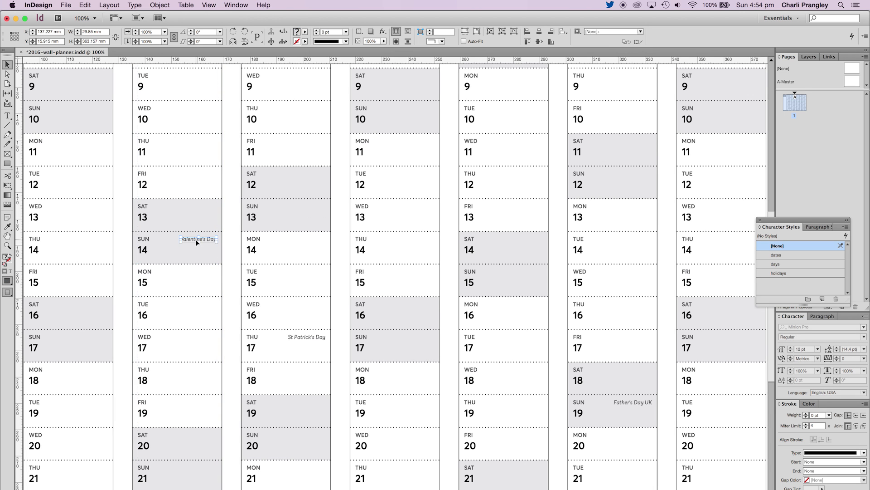
left_click(230, 241)
key("super+0")
Set the document bleed to 5 mm on all sides.
left_click(66, 5)
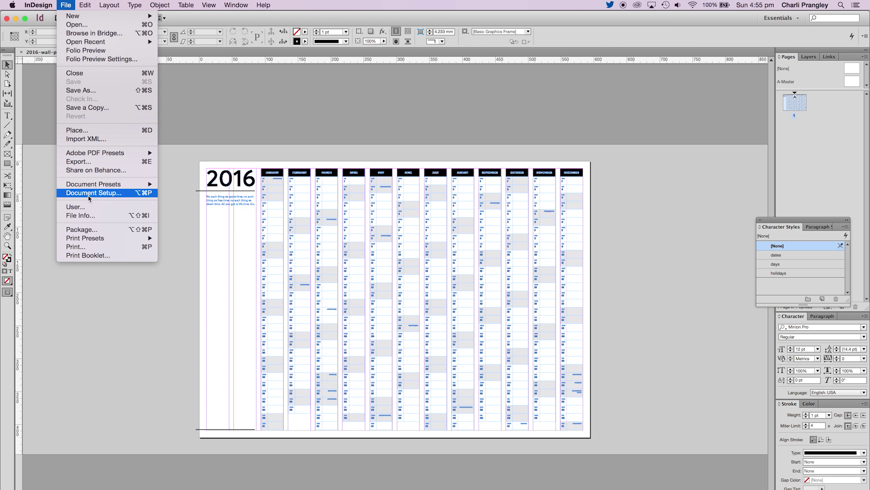
left_click(93, 194)
left_click_drag(392, 312, 361, 311)
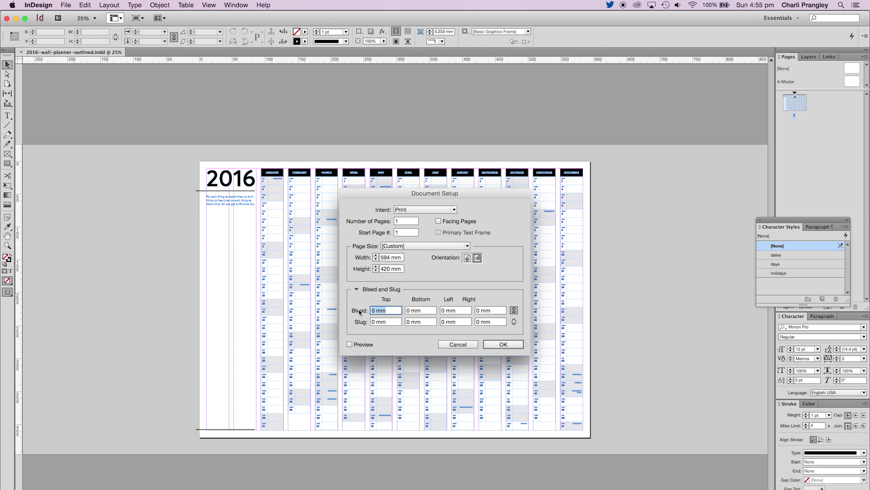
type("5")
key("Tab")
key("Return")
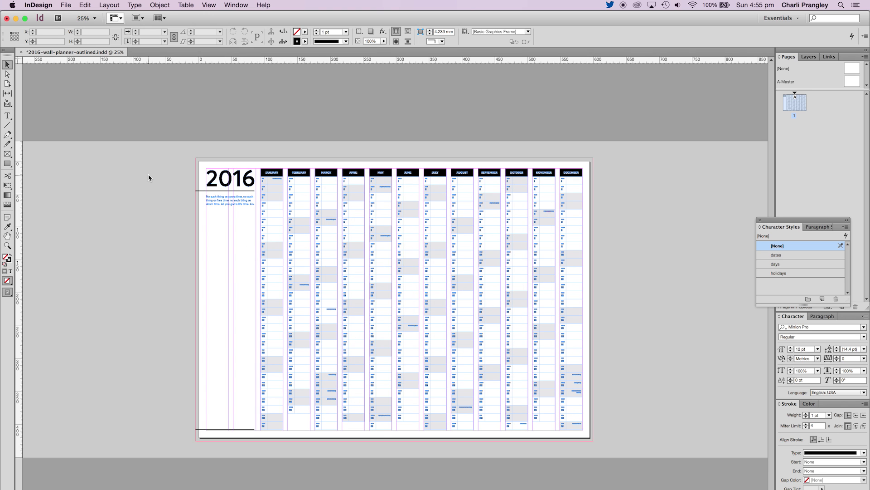
Start exporting the planner as 2016-wall-planner-print.pdf in the Adobe PDF (Print) format.
left_click(68, 5)
left_click(85, 163)
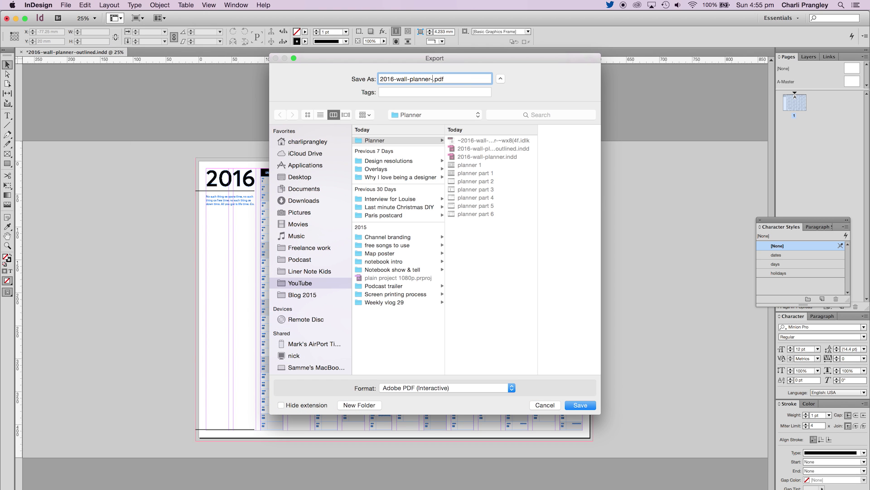
left_click(511, 387)
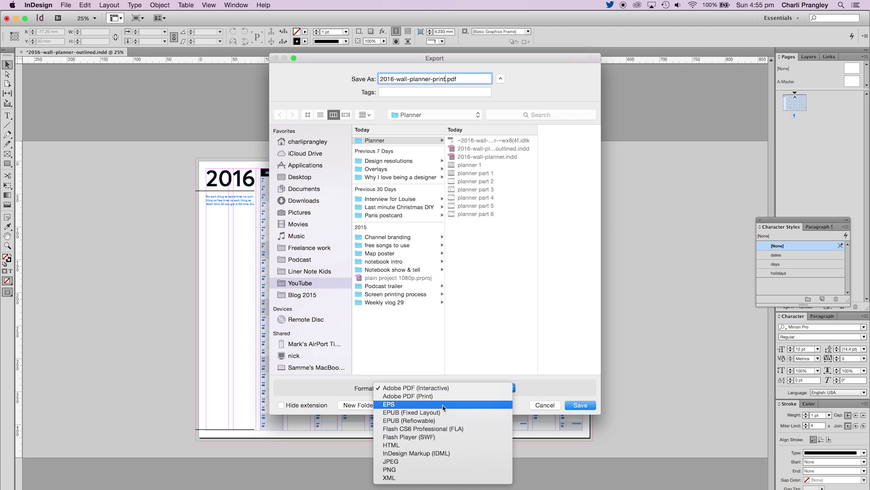
left_click(408, 396)
left_click(579, 405)
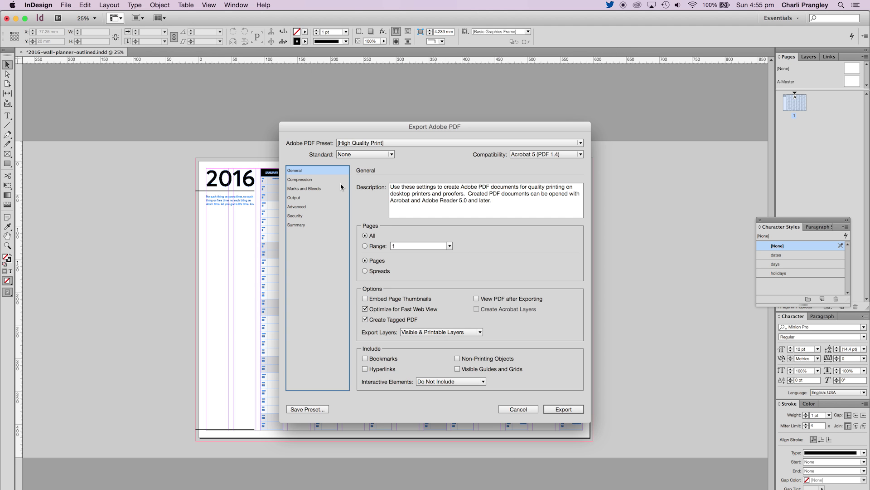
Include crop marks and the document bleed settings in the High Quality Print options and export the PDF.
left_click(317, 180)
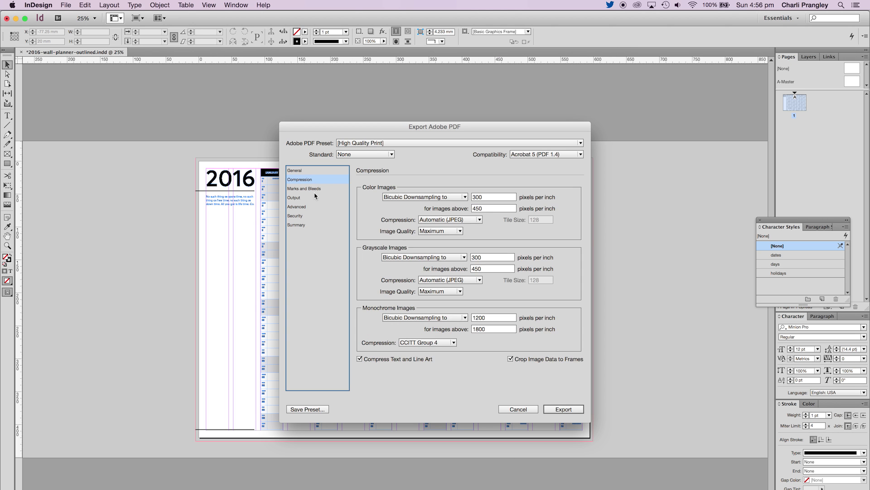
left_click(316, 198)
left_click(318, 189)
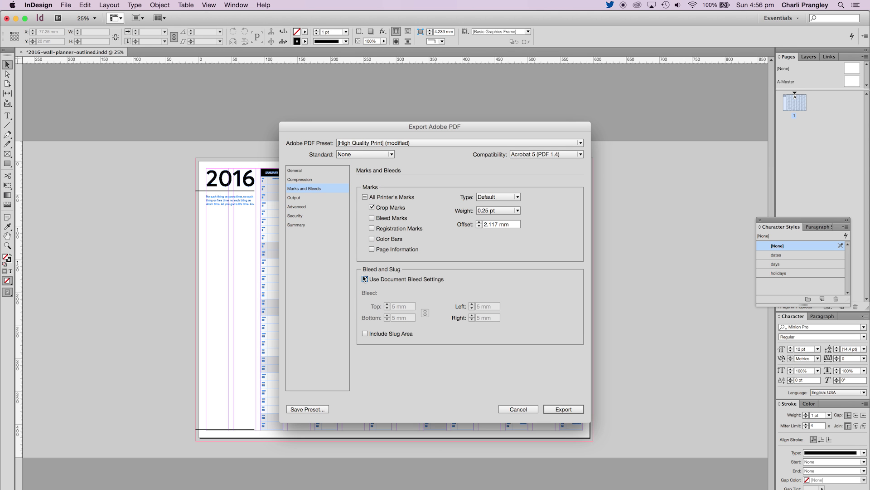
left_click(312, 172)
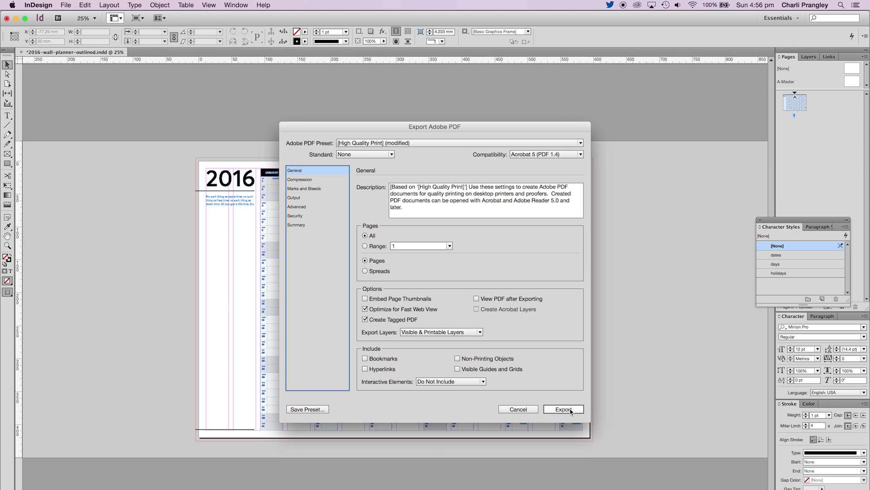
left_click(563, 409)
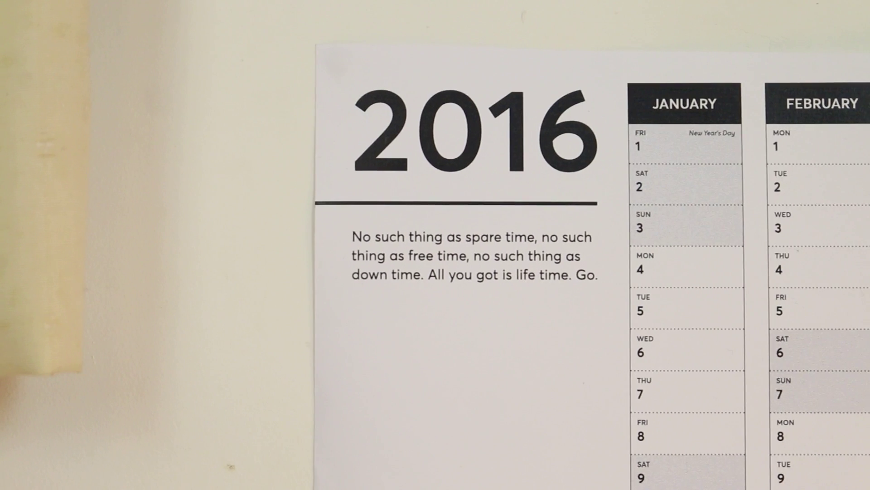